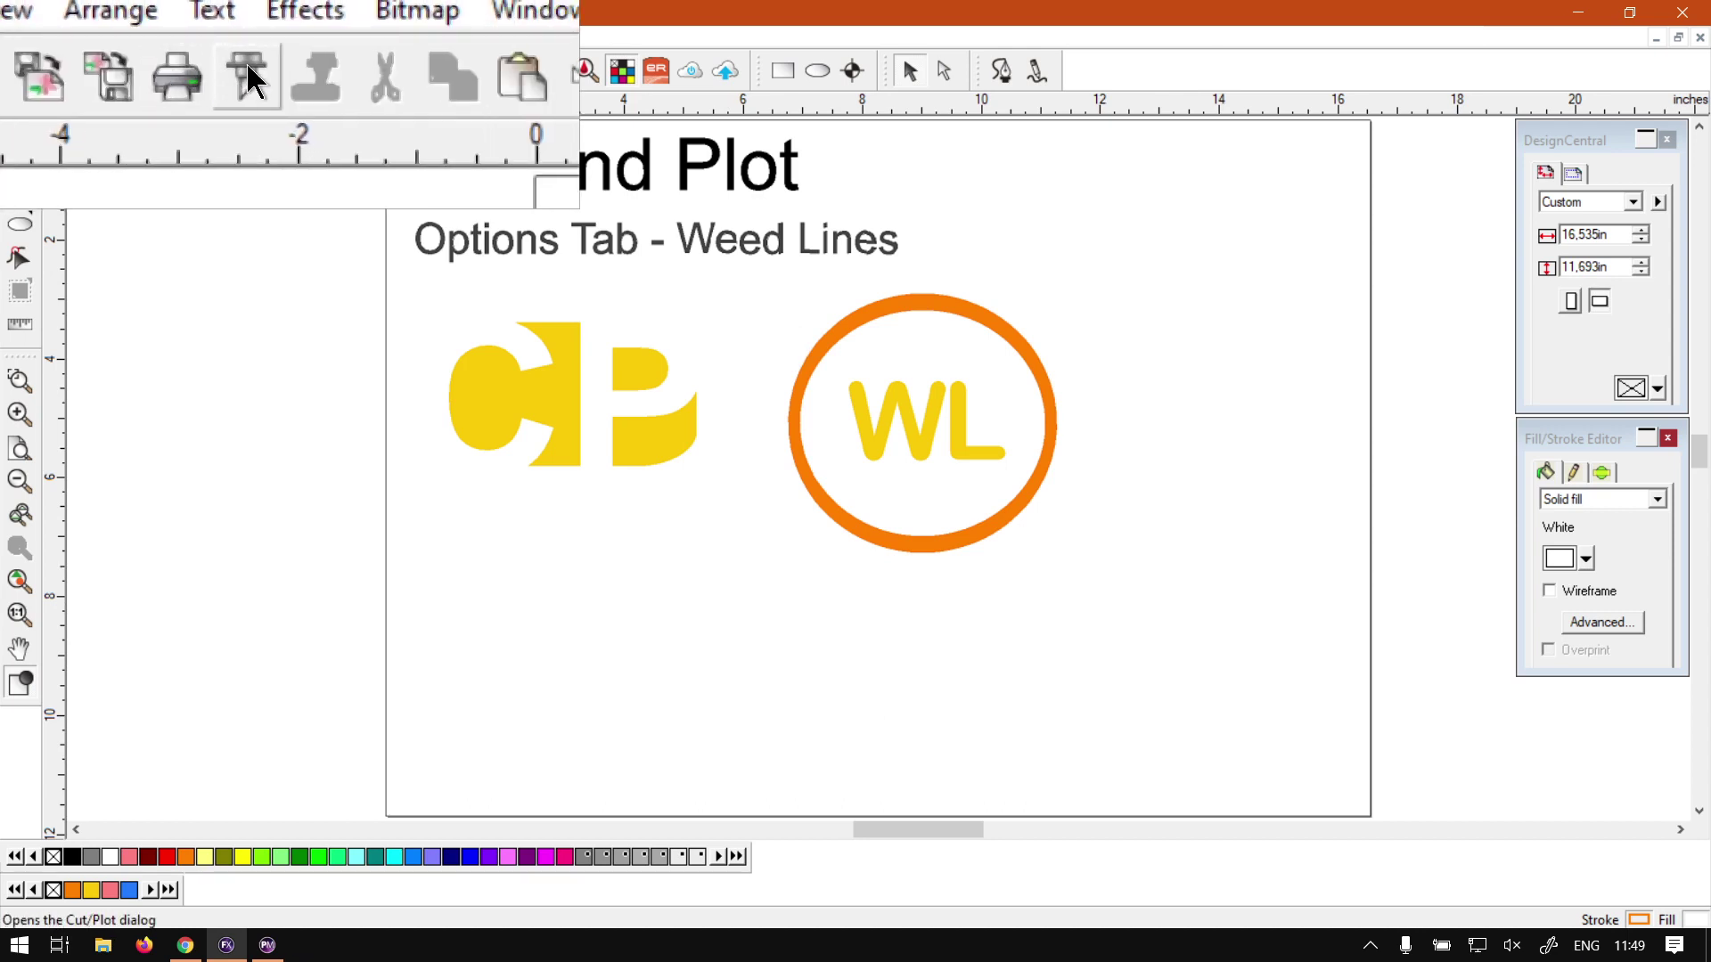
- Show the Cut/Plot Options tab with weed border off, sending all colors as Single panel, single job
{"action": "left_click", "coordinate": [246, 62]}
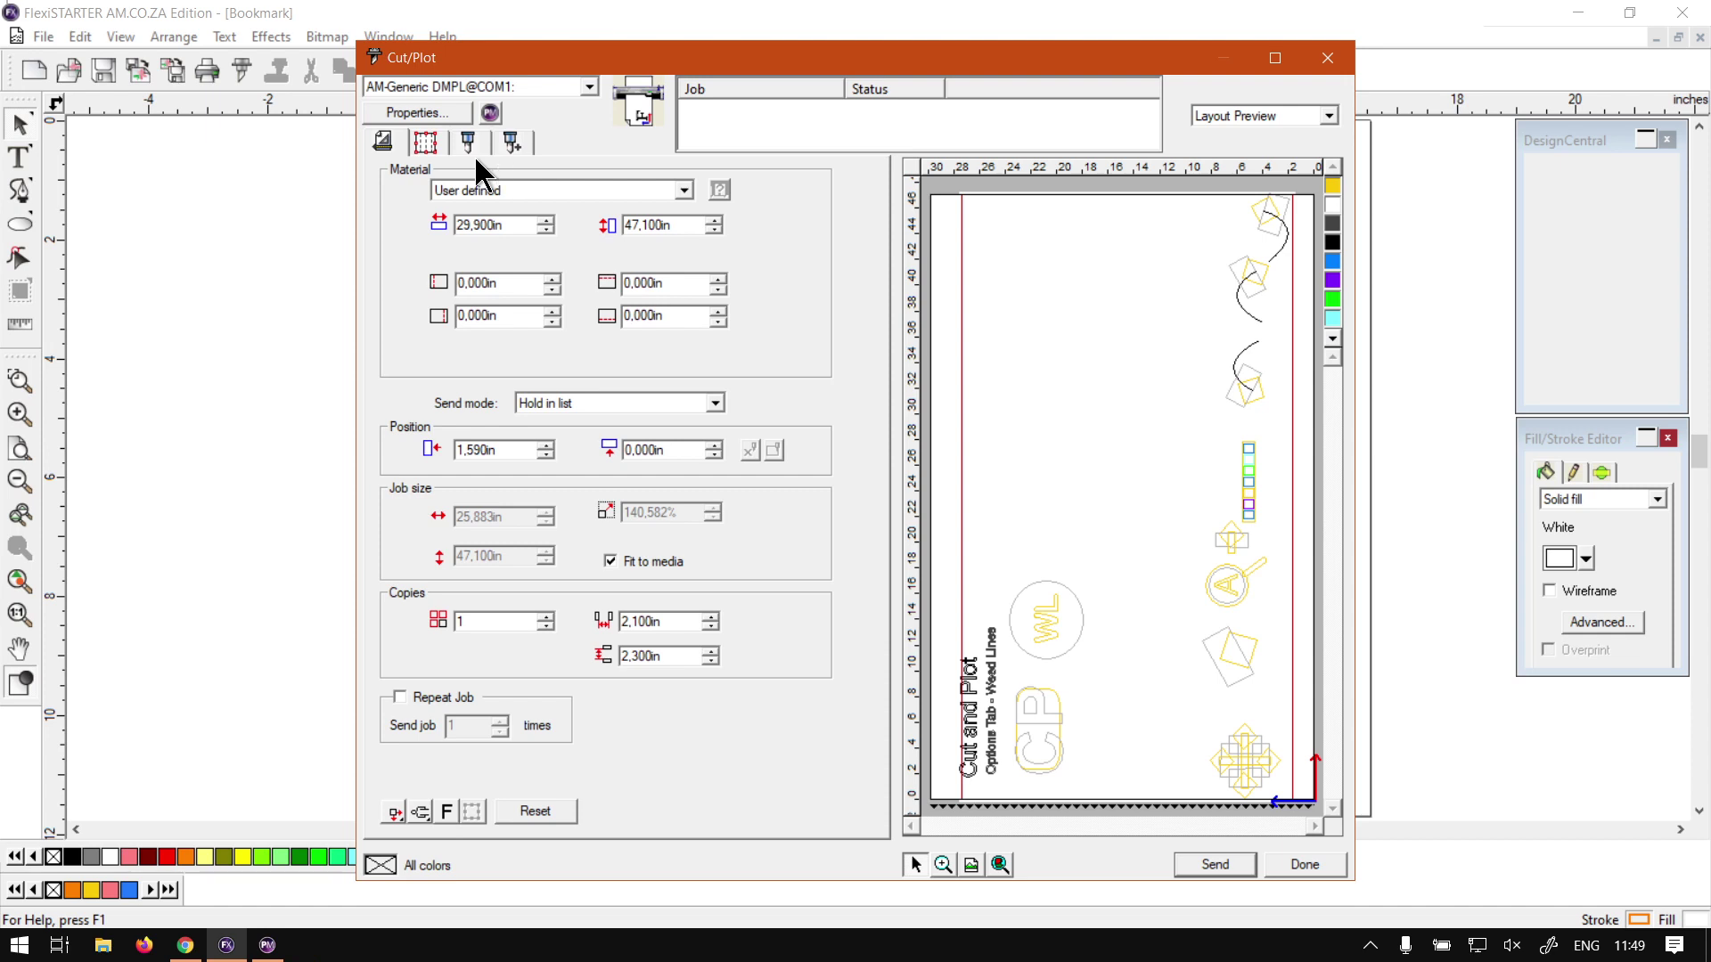
{"action": "left_click", "coordinate": [467, 143]}
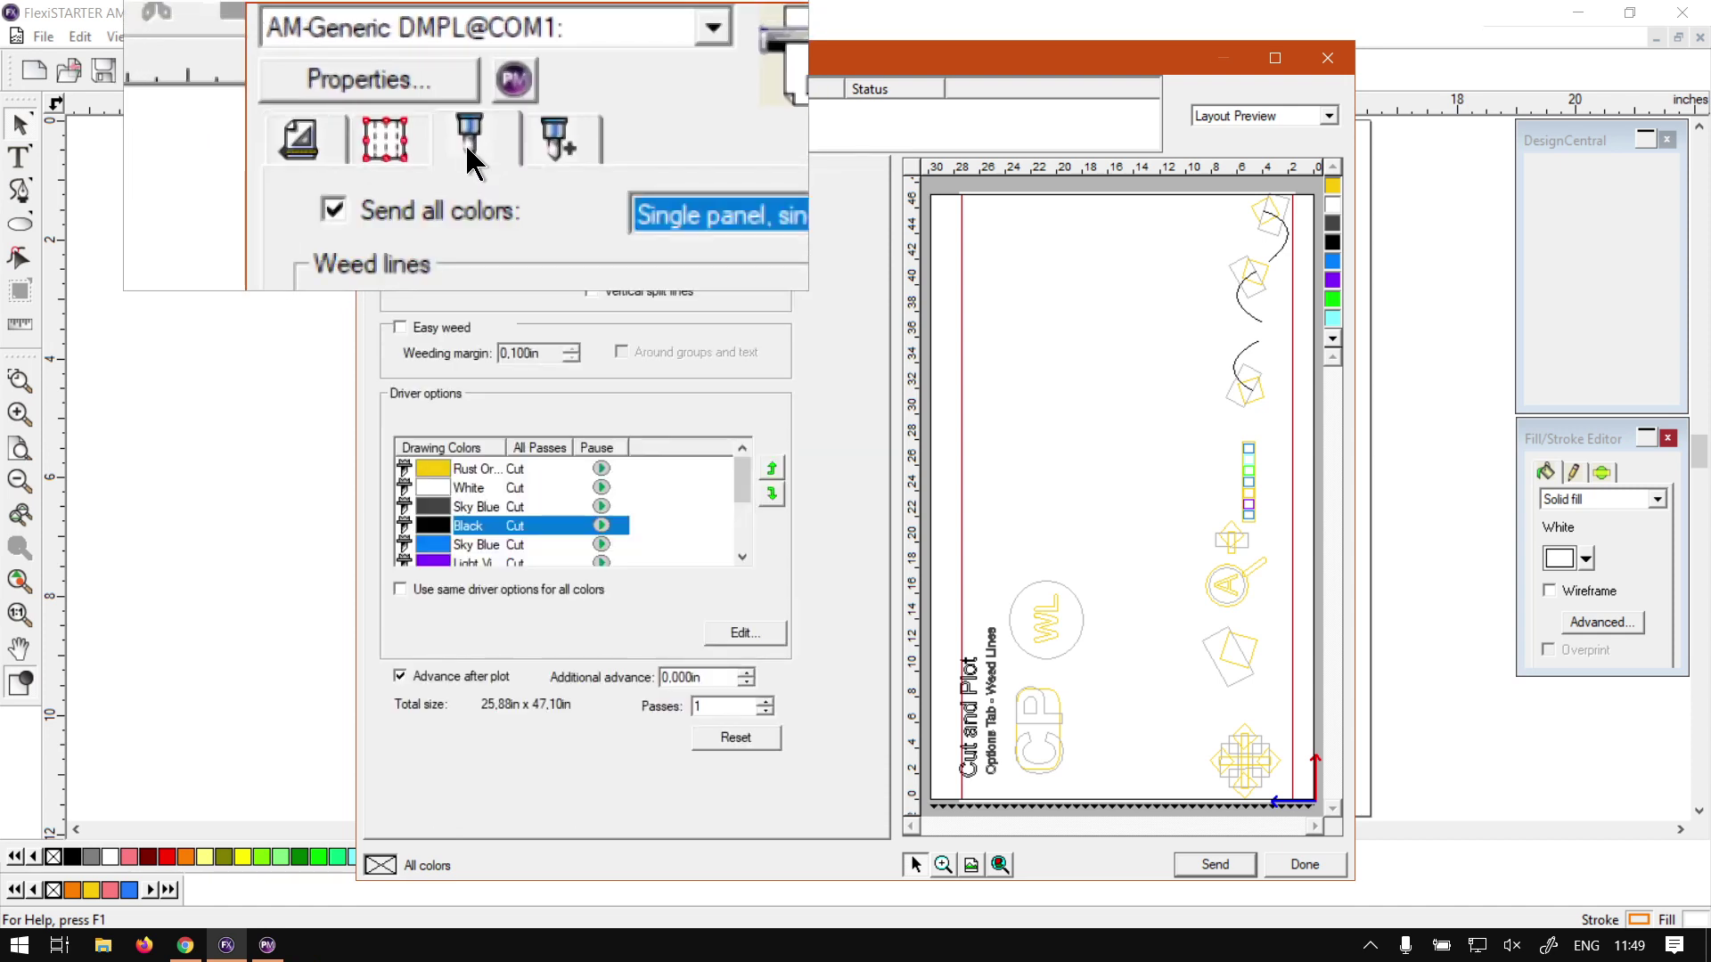
{"action": "left_click", "coordinate": [400, 241]}
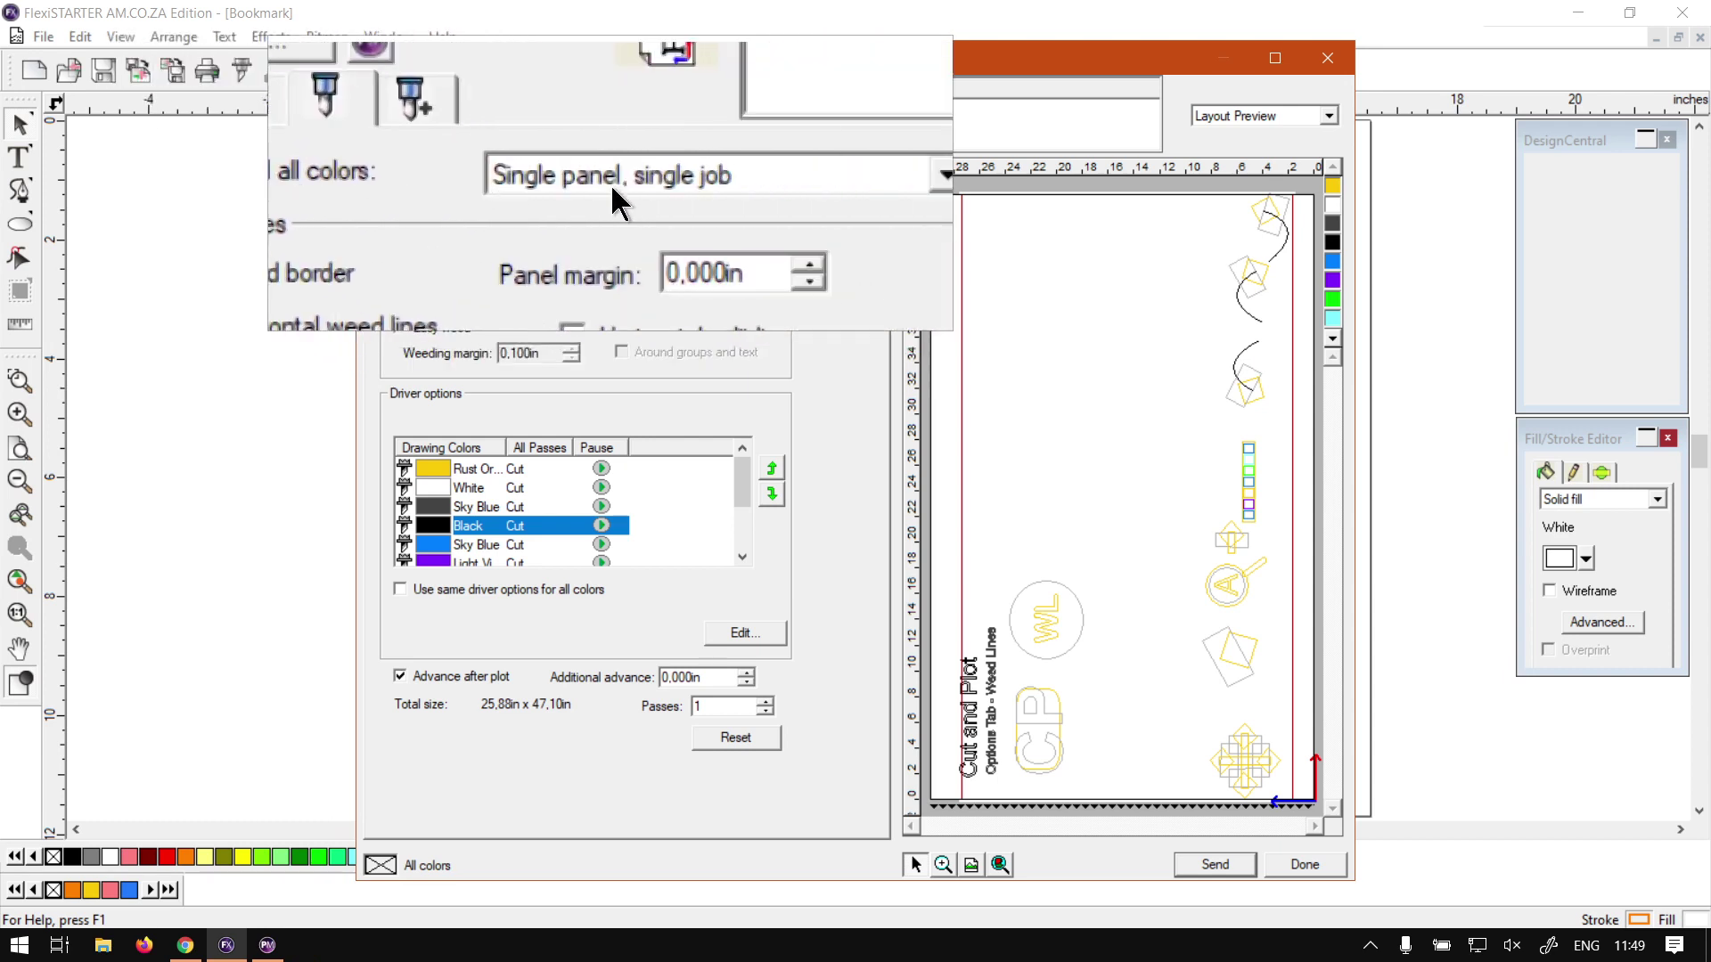
{"action": "left_click", "coordinate": [611, 184]}
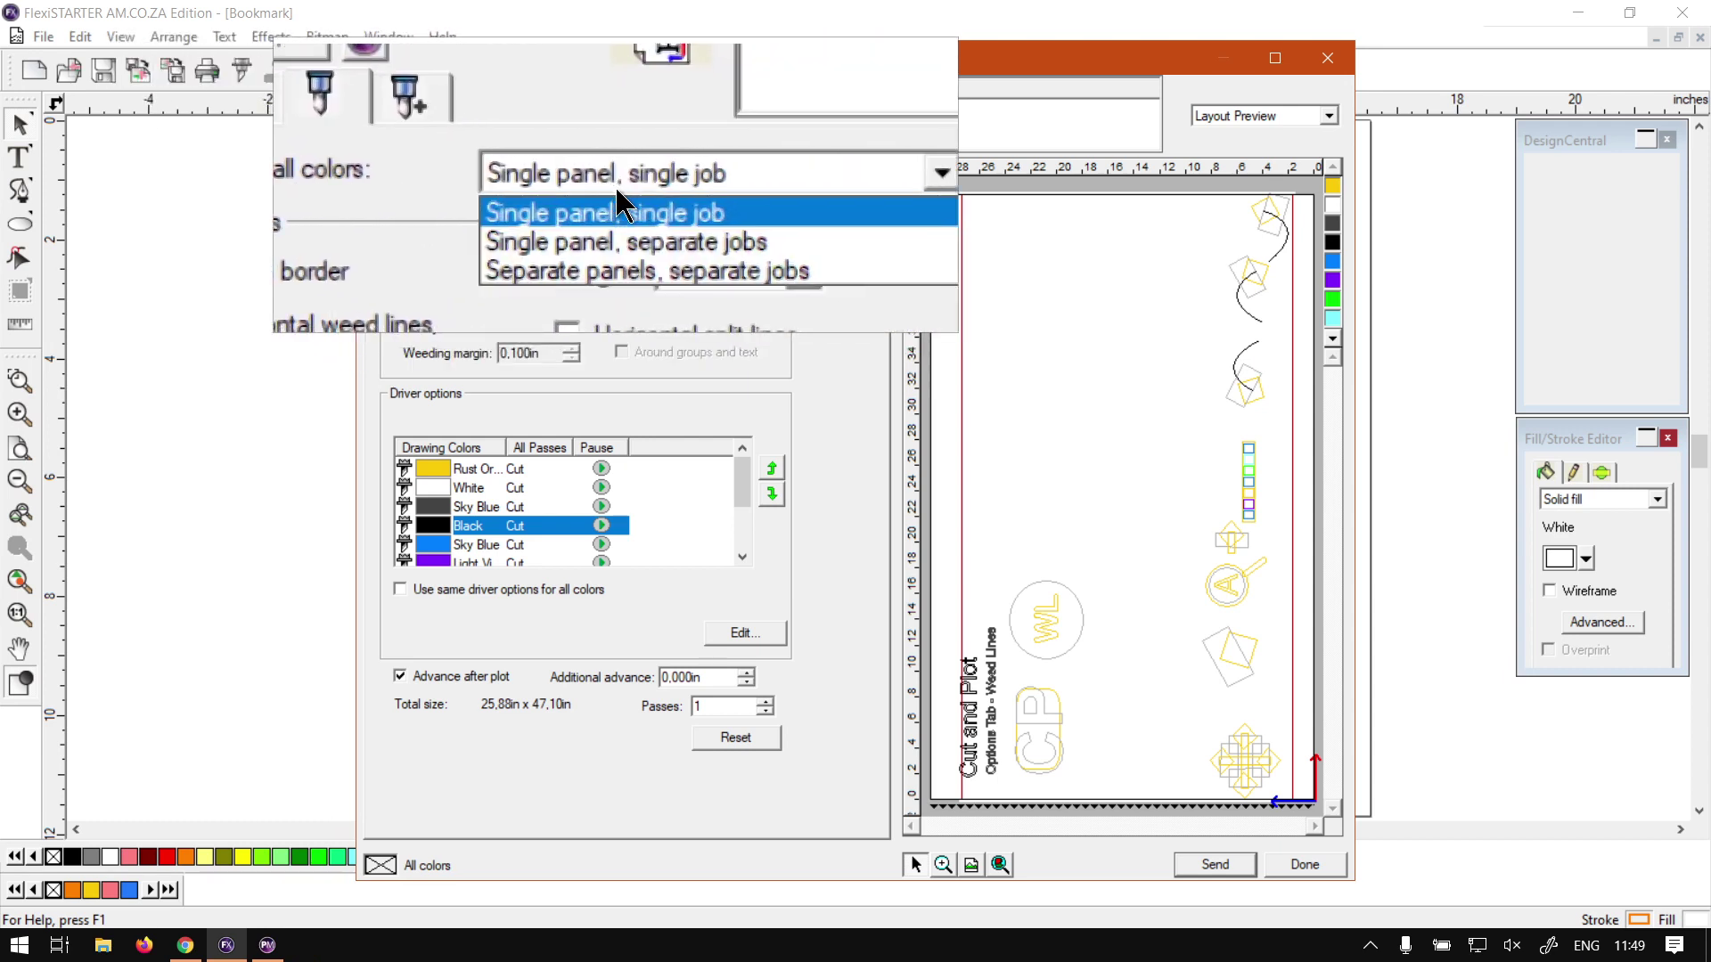
{"action": "left_click", "coordinate": [618, 192]}
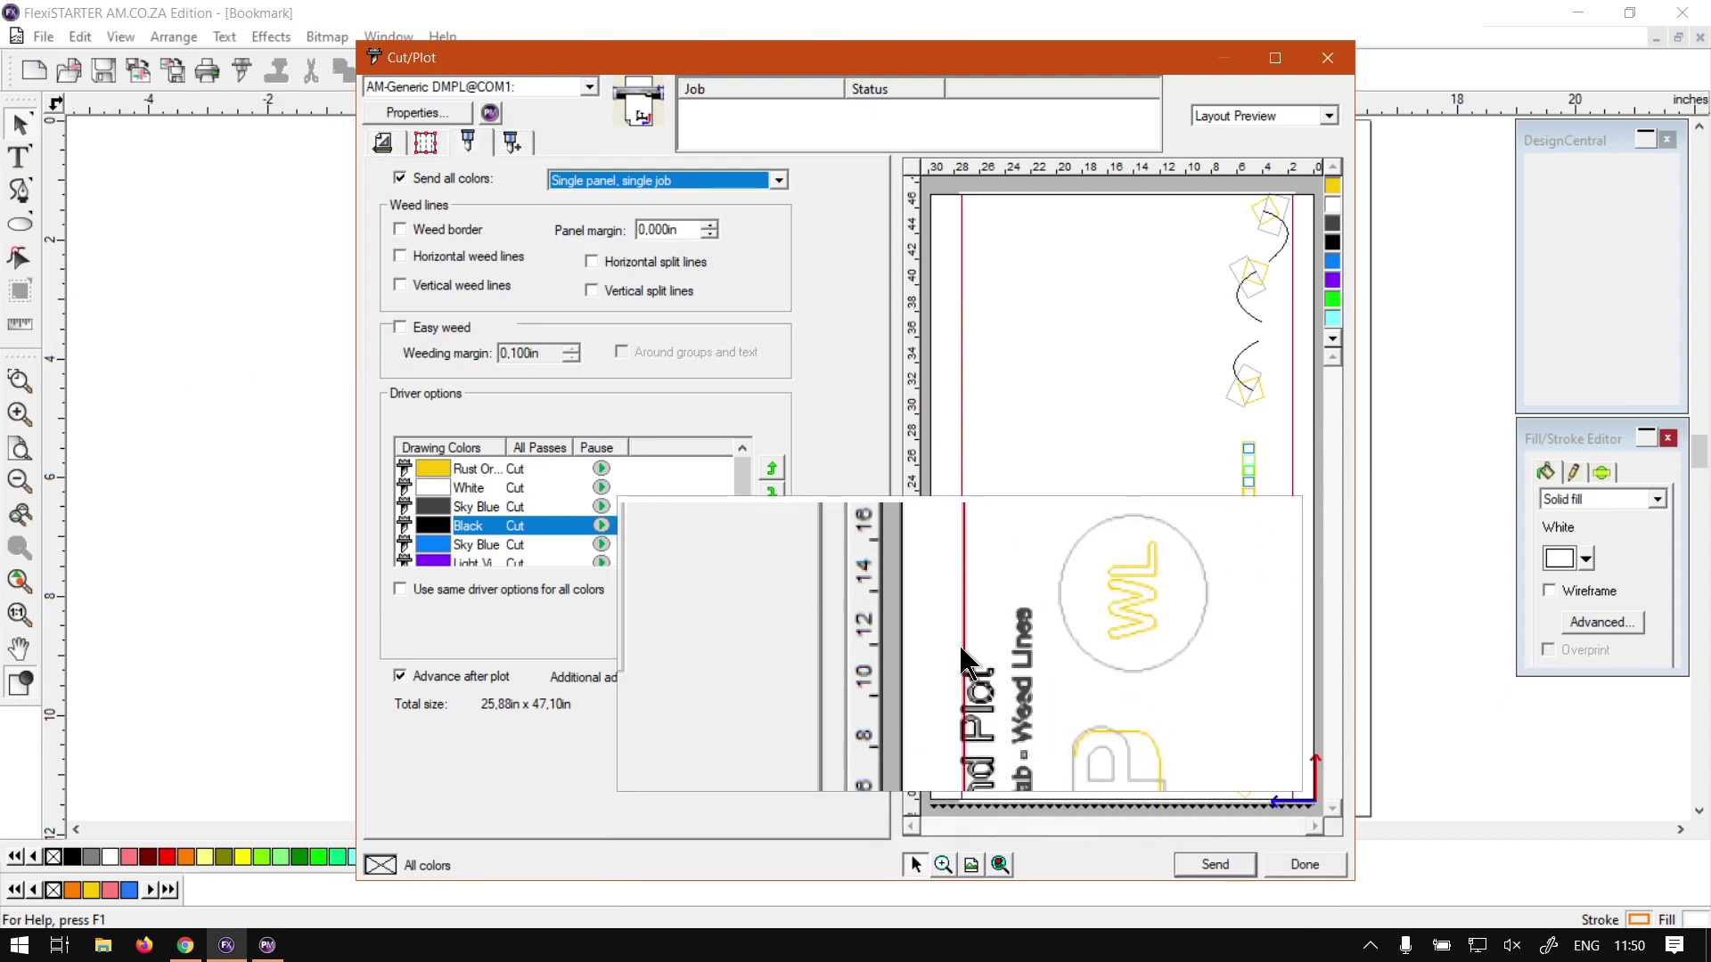
- Turn on Weed border and raise the panel margin to 0.700in
{"action": "left_click", "coordinate": [399, 230]}
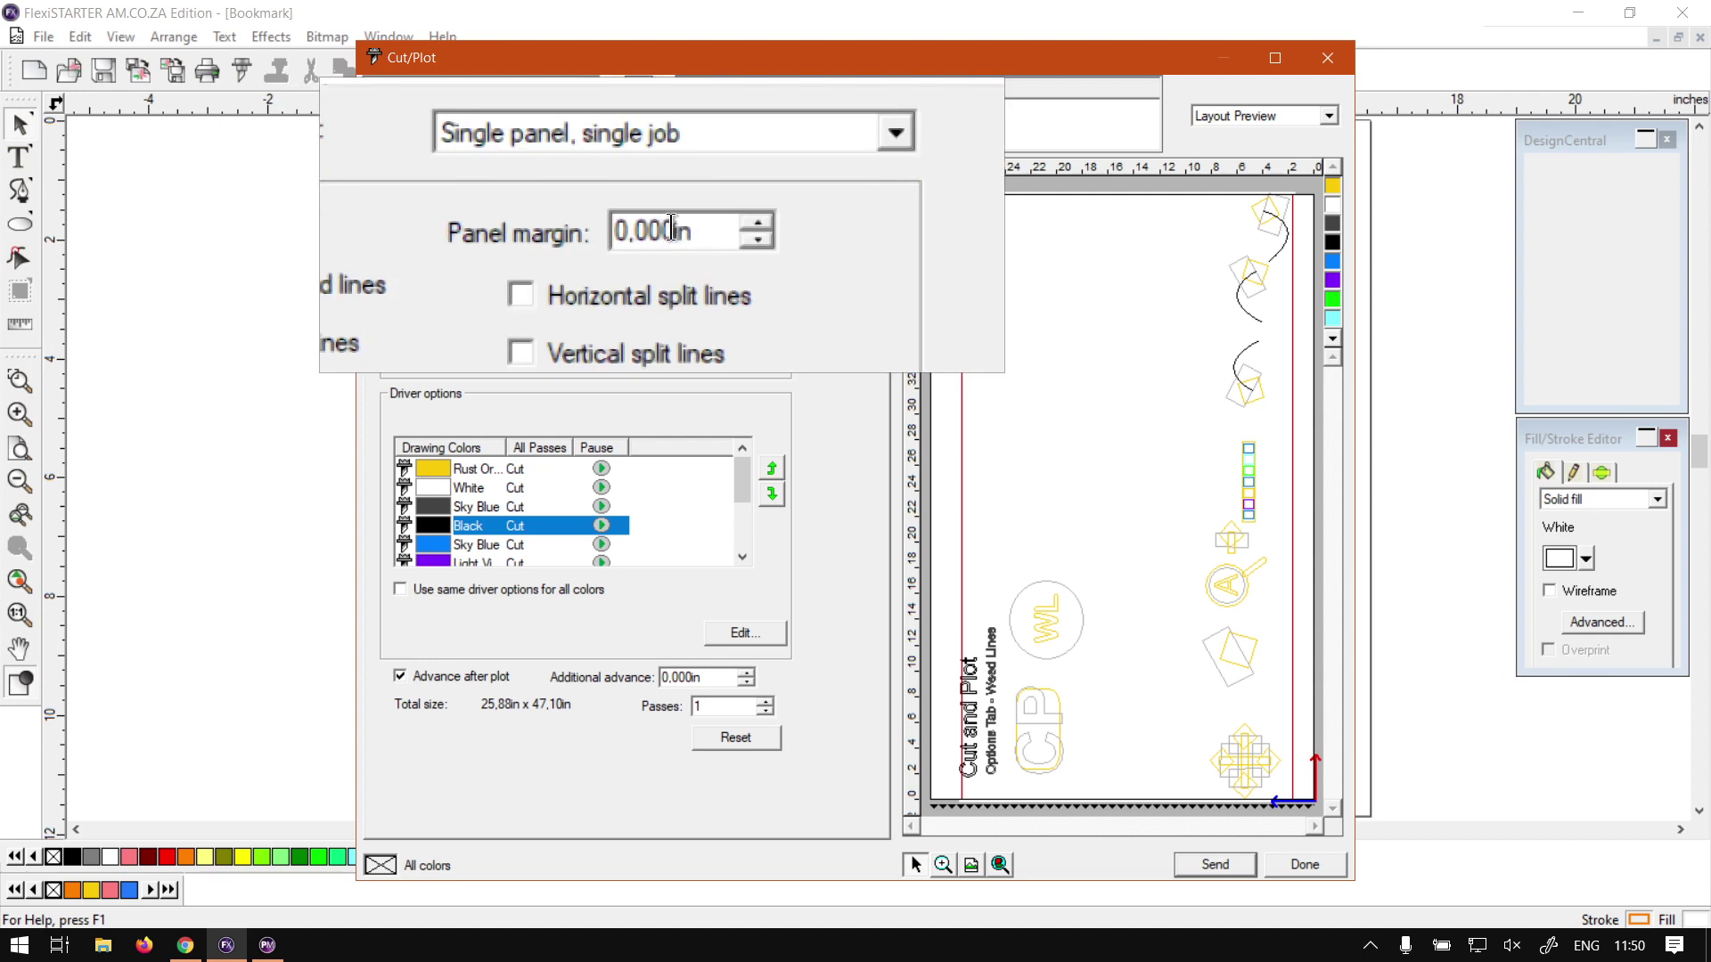
{"action": "left_click", "coordinate": [709, 225]}
{"action": "left_click", "coordinate": [709, 225]}
{"action": "left_click", "coordinate": [709, 224]}
{"action": "left_click", "coordinate": [709, 224]}
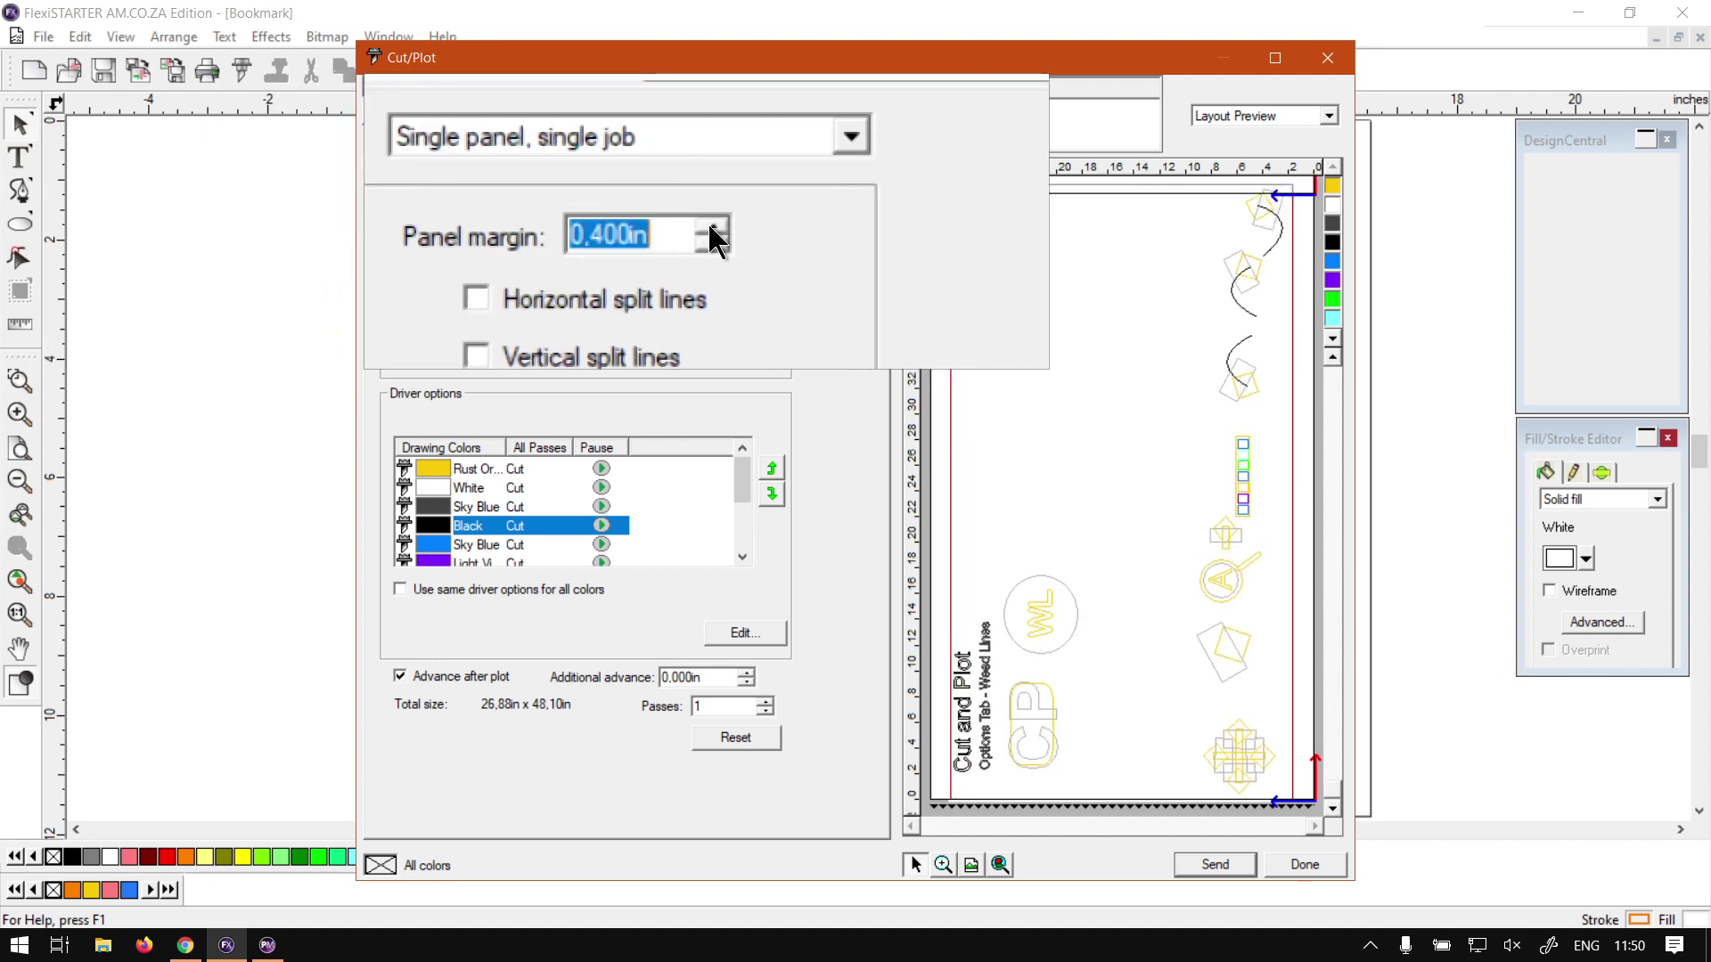
{"action": "left_click", "coordinate": [709, 225]}
{"action": "left_click", "coordinate": [709, 224]}
{"action": "left_click", "coordinate": [710, 224]}
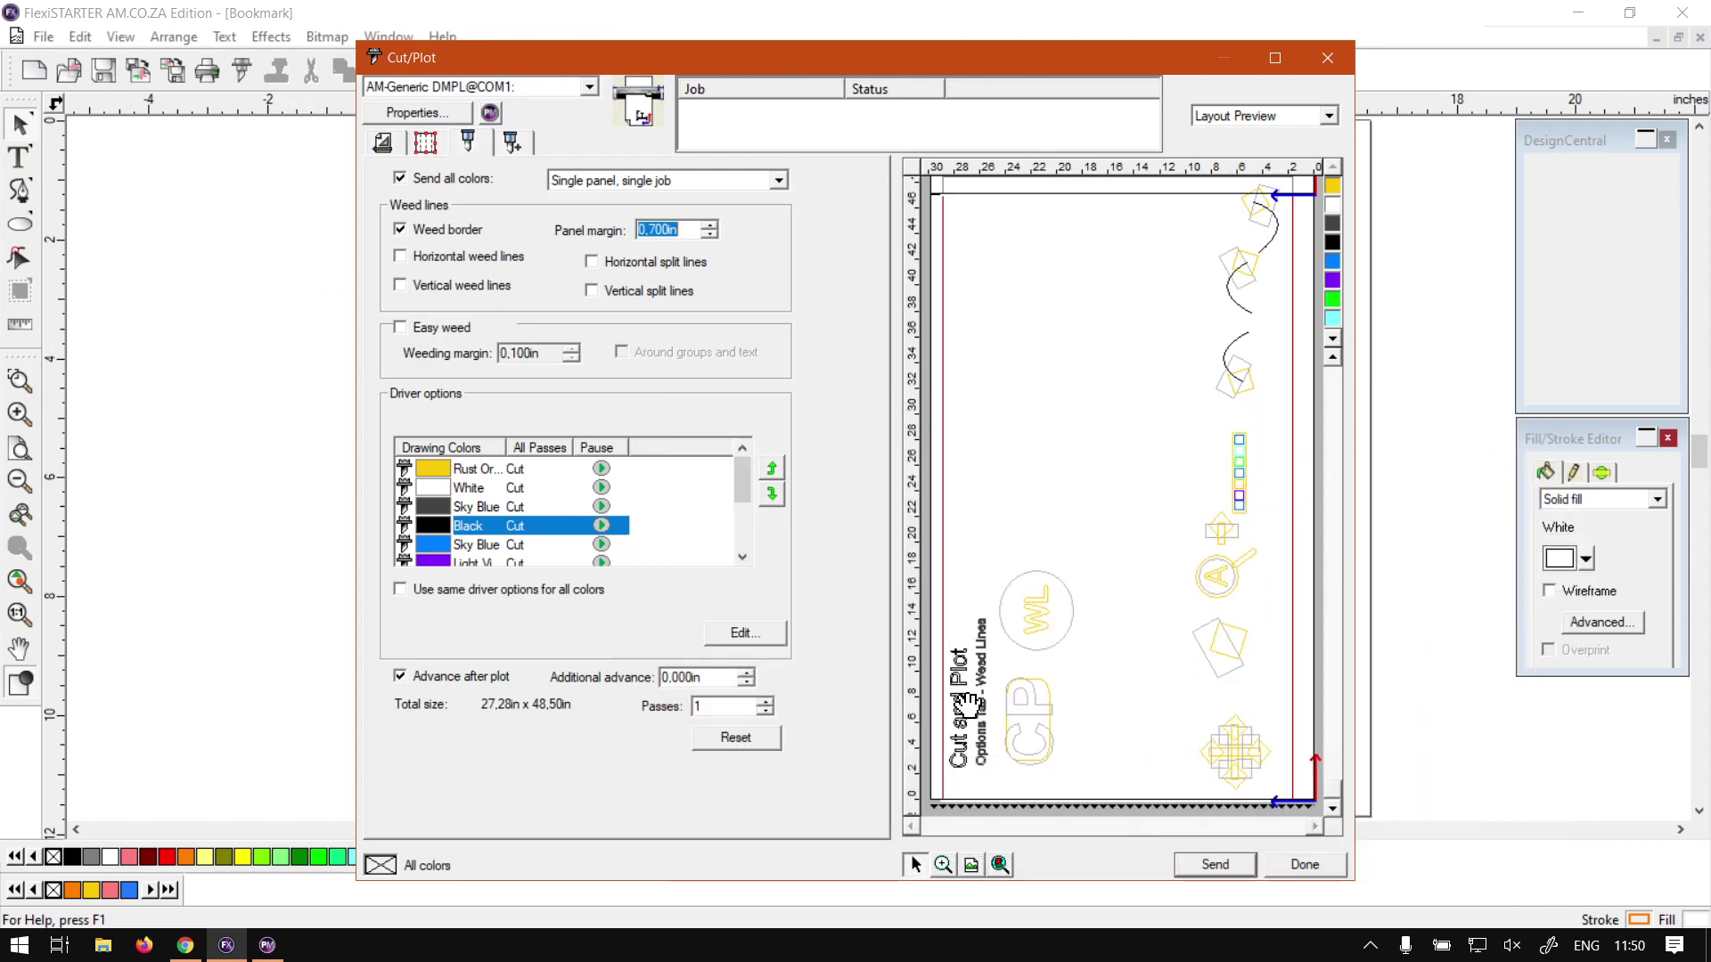
{"action": "left_click", "coordinate": [778, 181]}
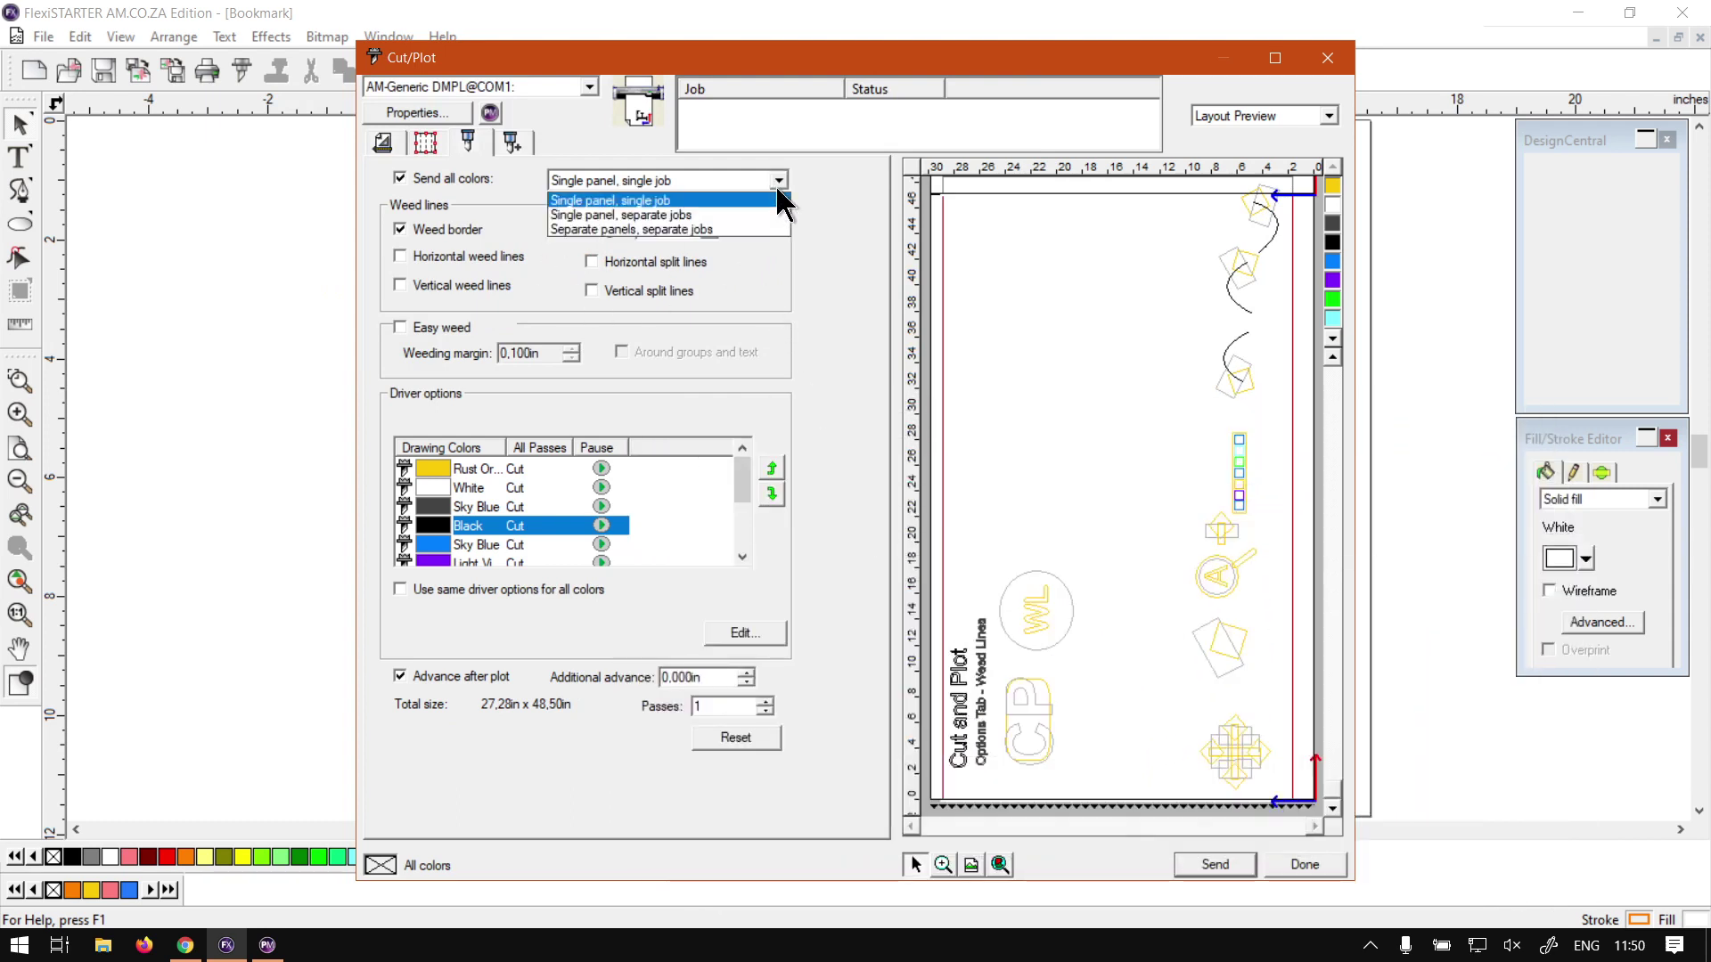
{"action": "left_click", "coordinate": [718, 229]}
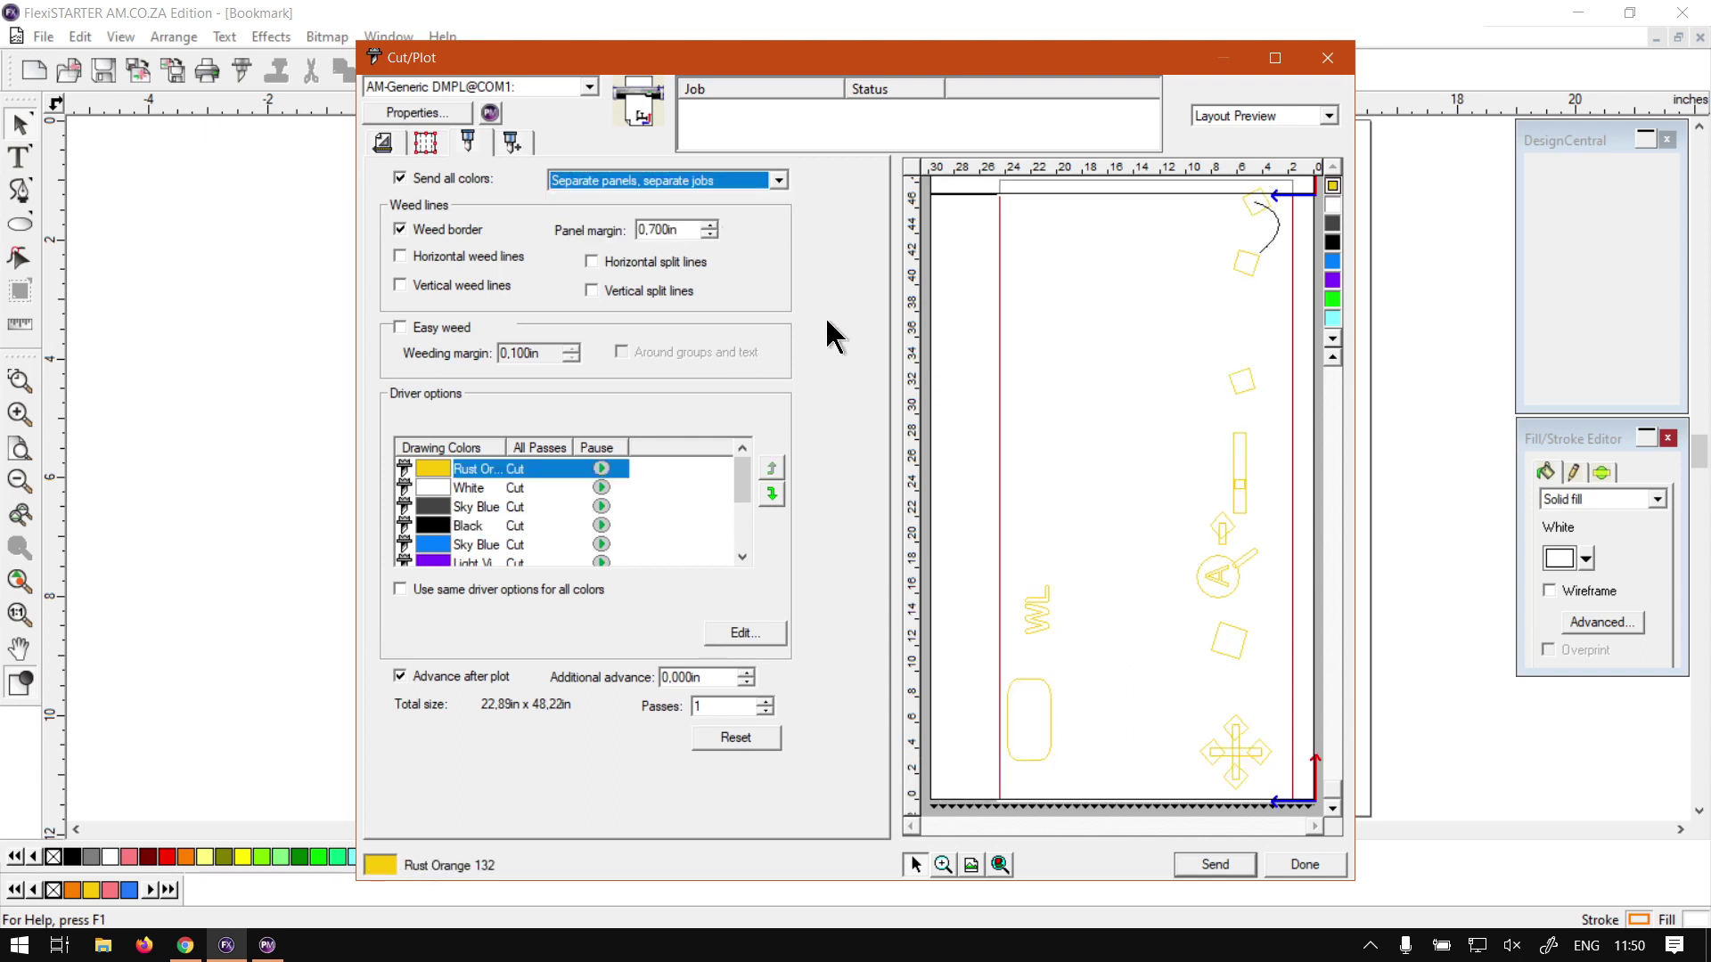
{"action": "left_click", "coordinate": [1332, 241]}
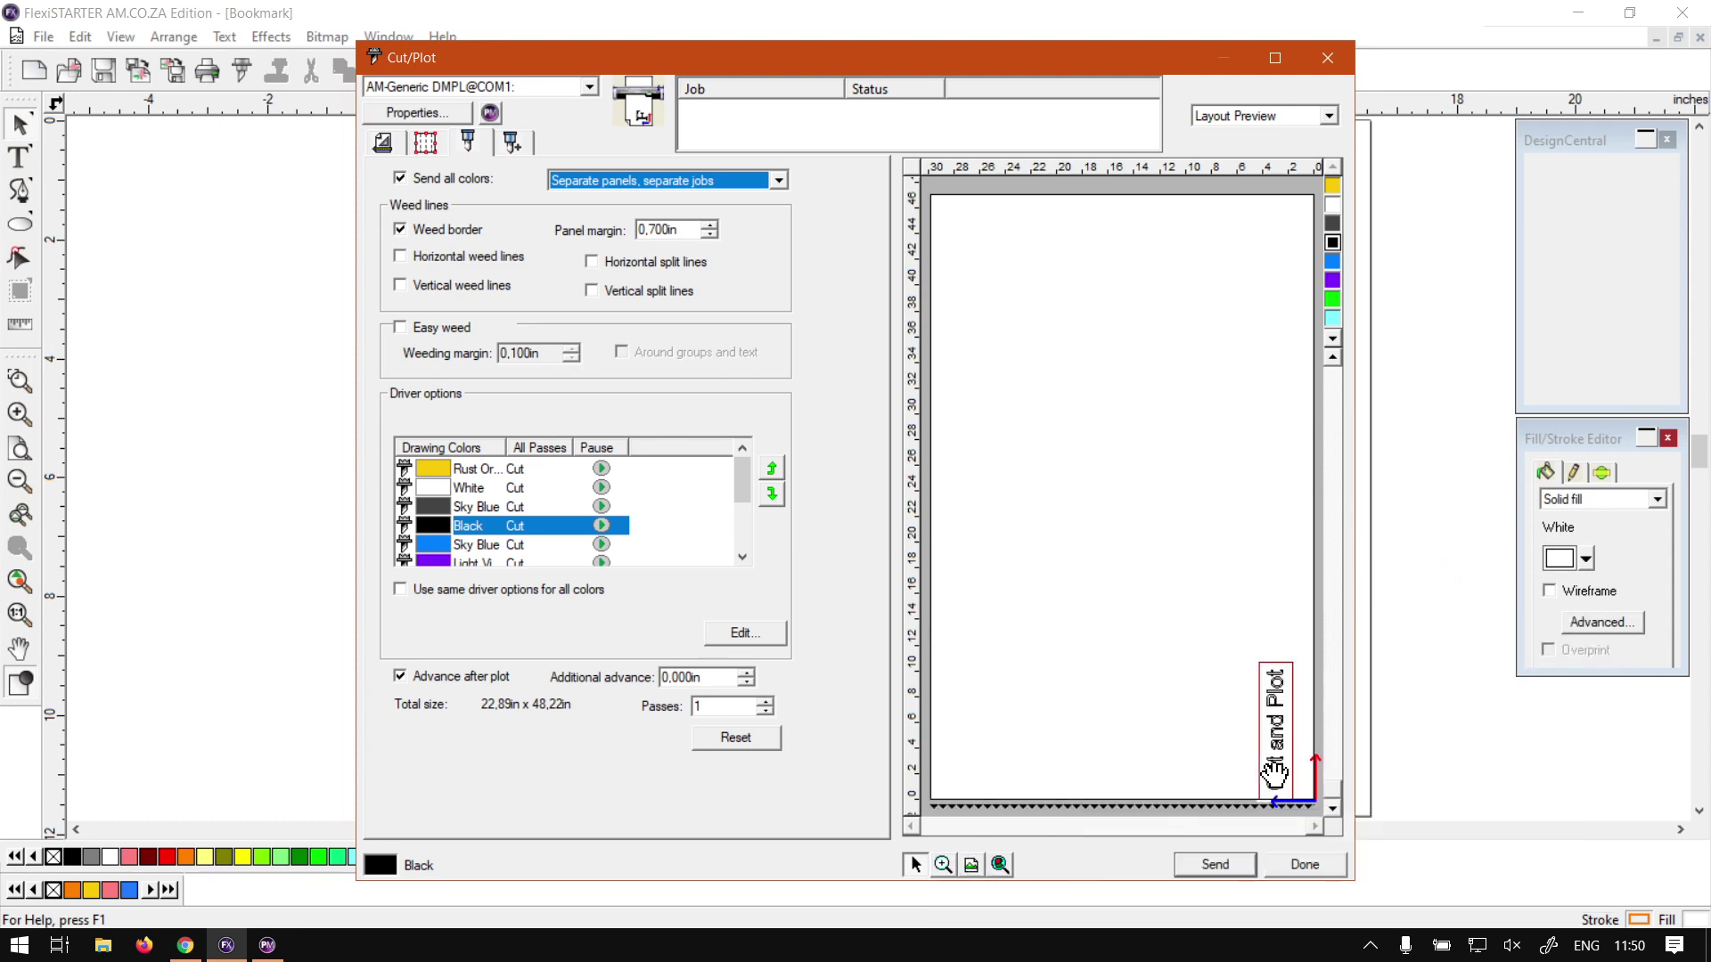
{"action": "left_click", "coordinate": [762, 180]}
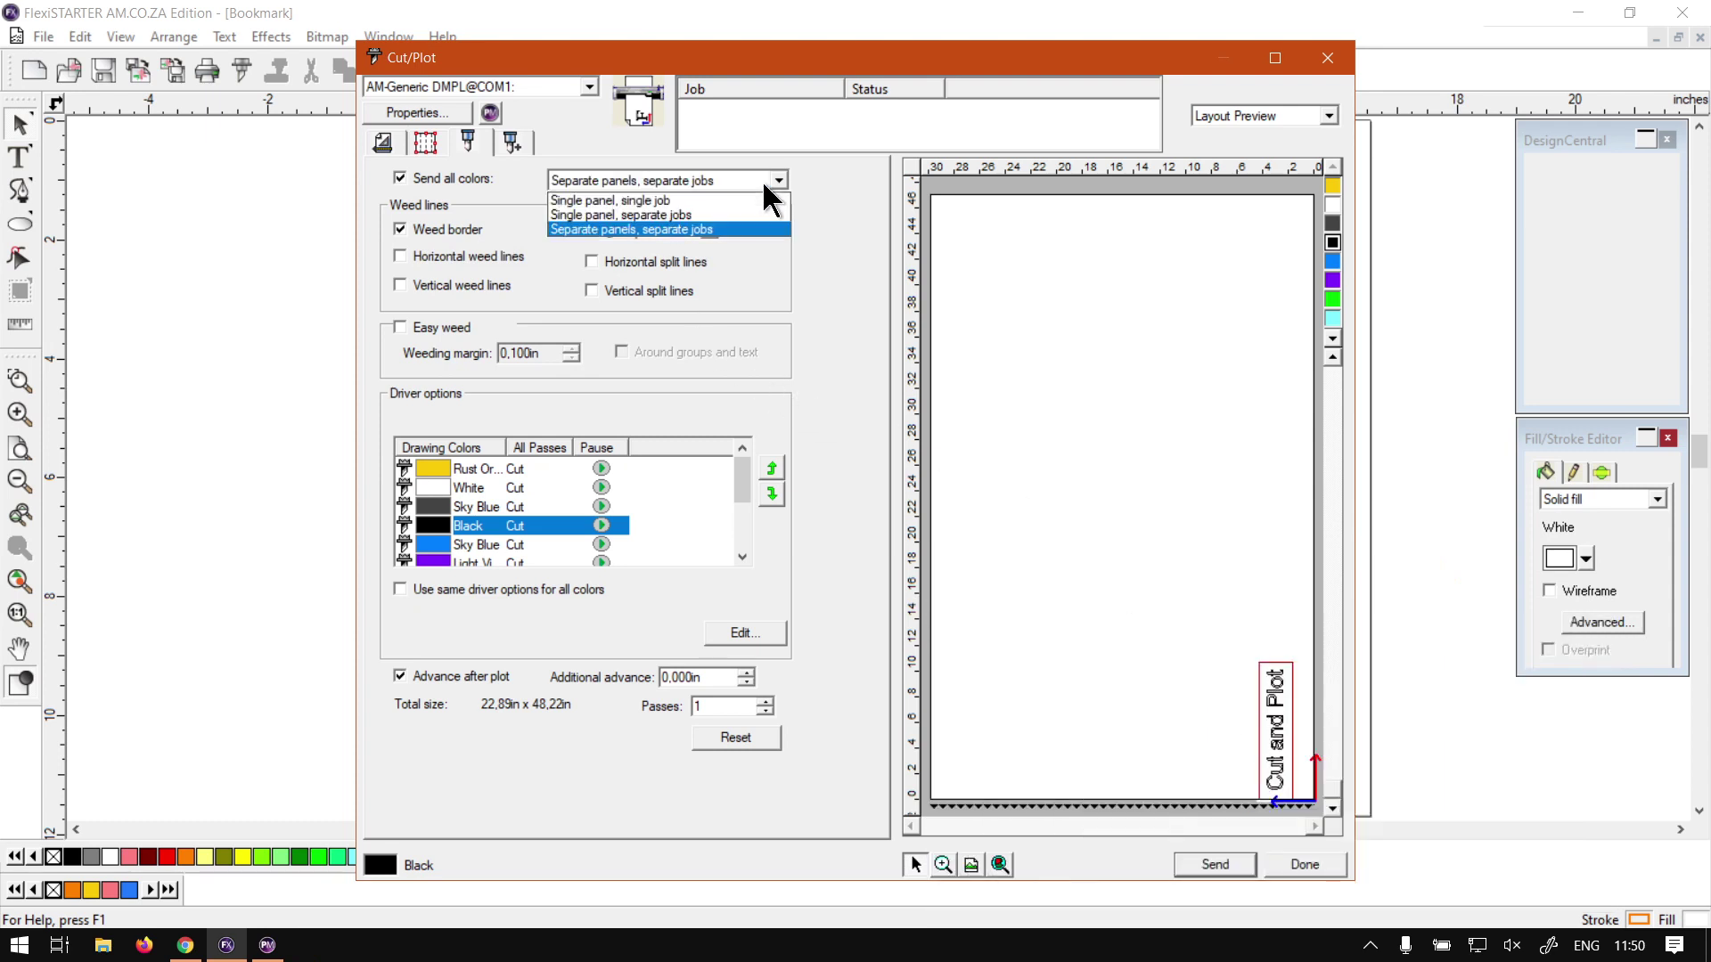
{"action": "left_click", "coordinate": [661, 201]}
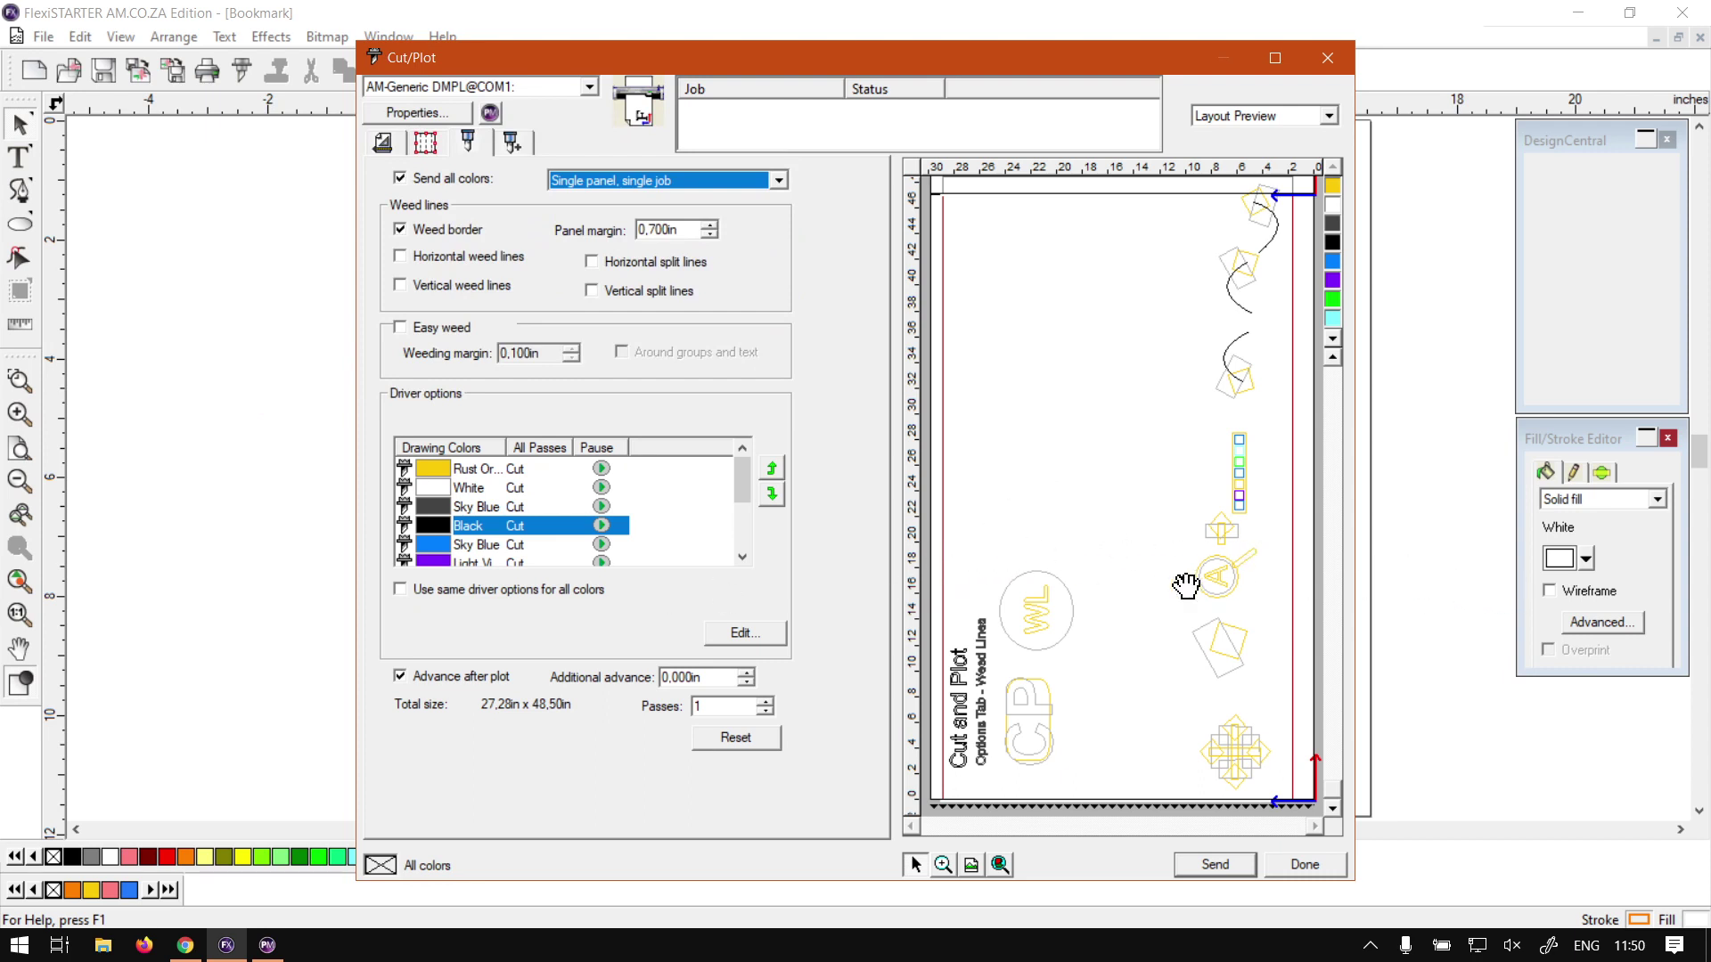
{"action": "left_click", "coordinate": [431, 256]}
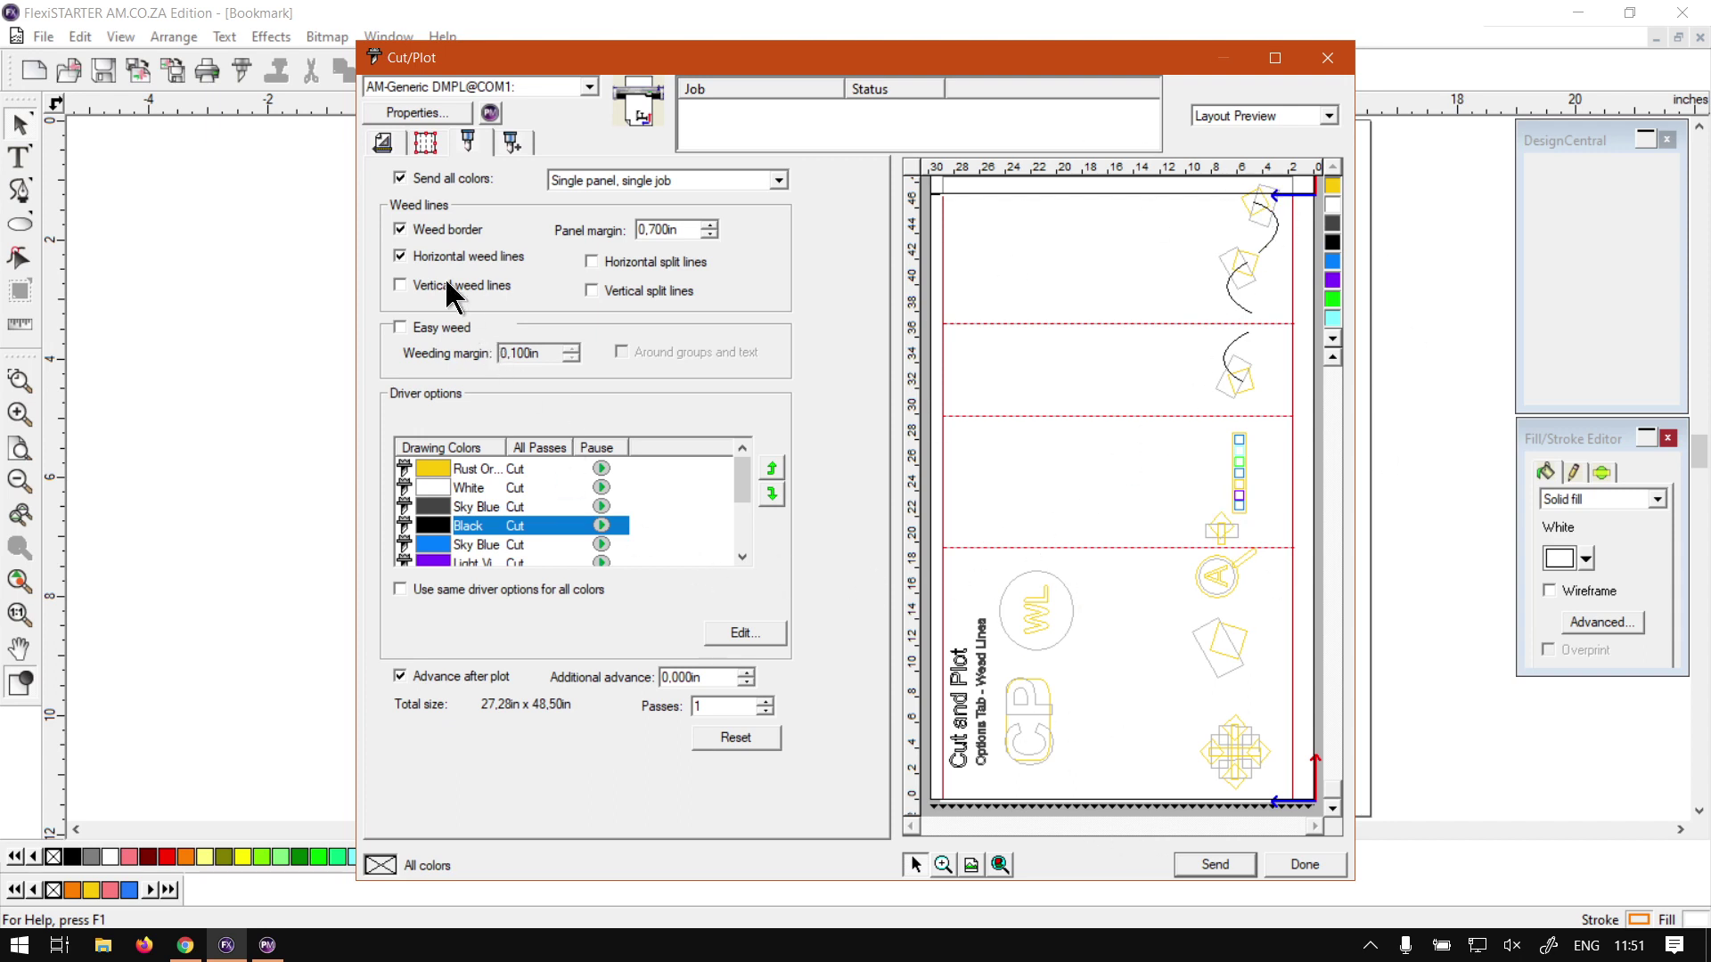
{"action": "left_click", "coordinate": [401, 285]}
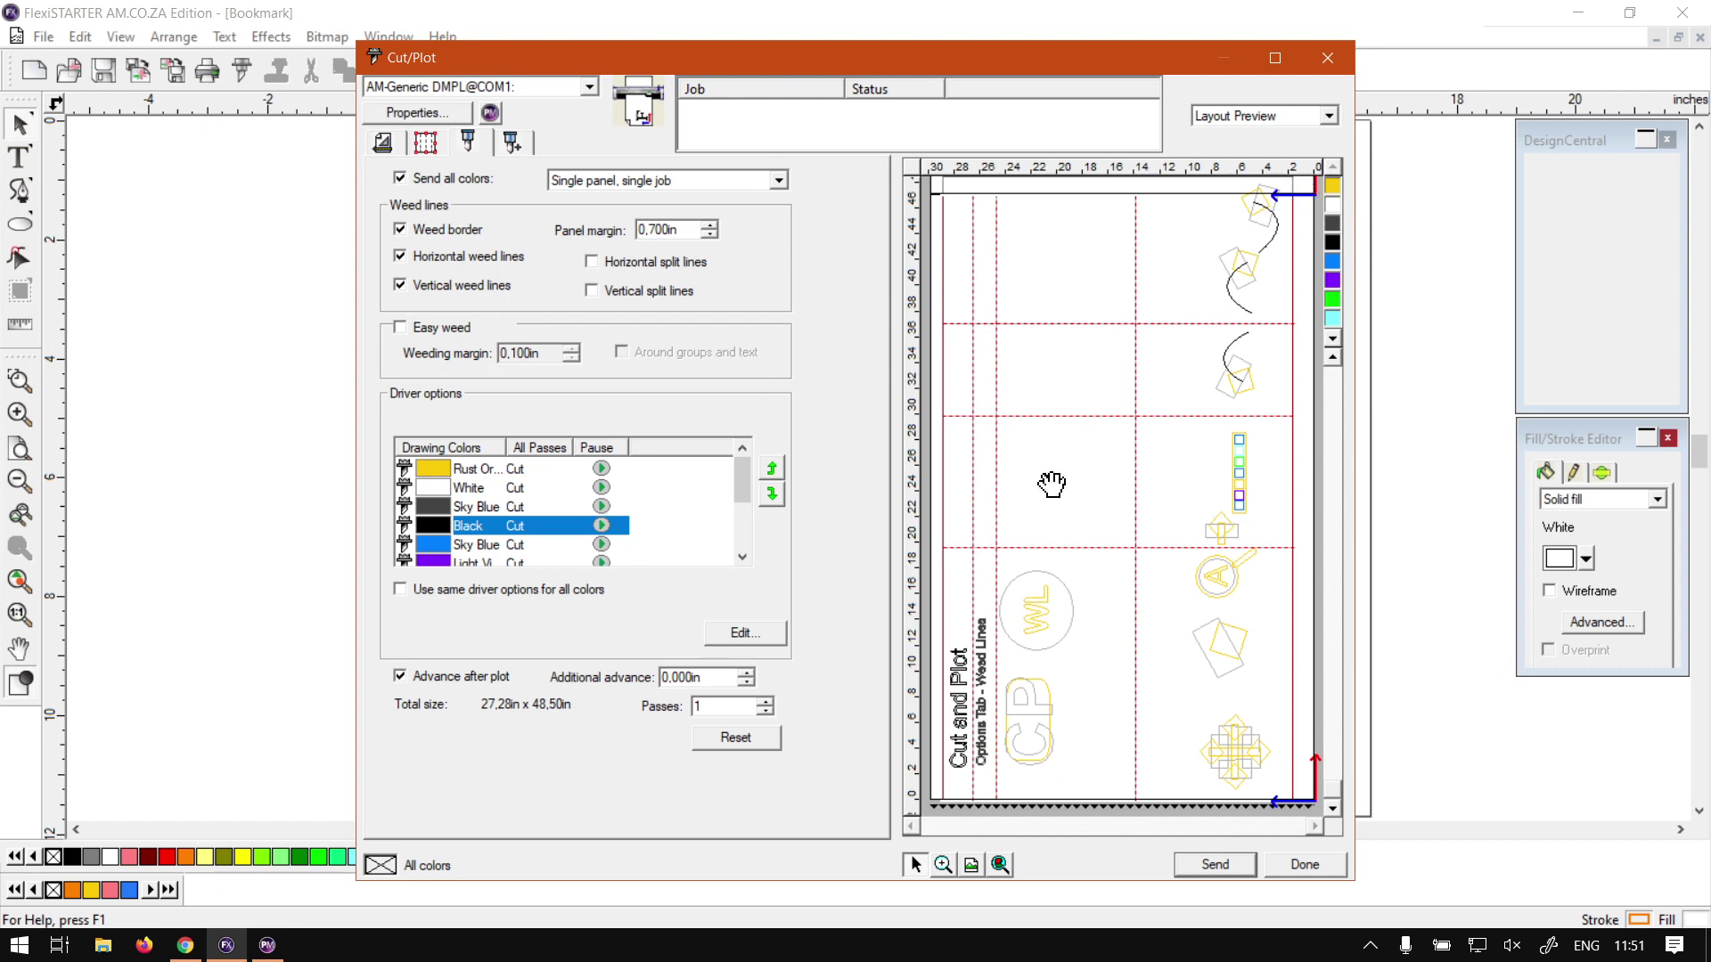
{"action": "left_click", "coordinate": [400, 256]}
{"action": "left_click", "coordinate": [400, 286]}
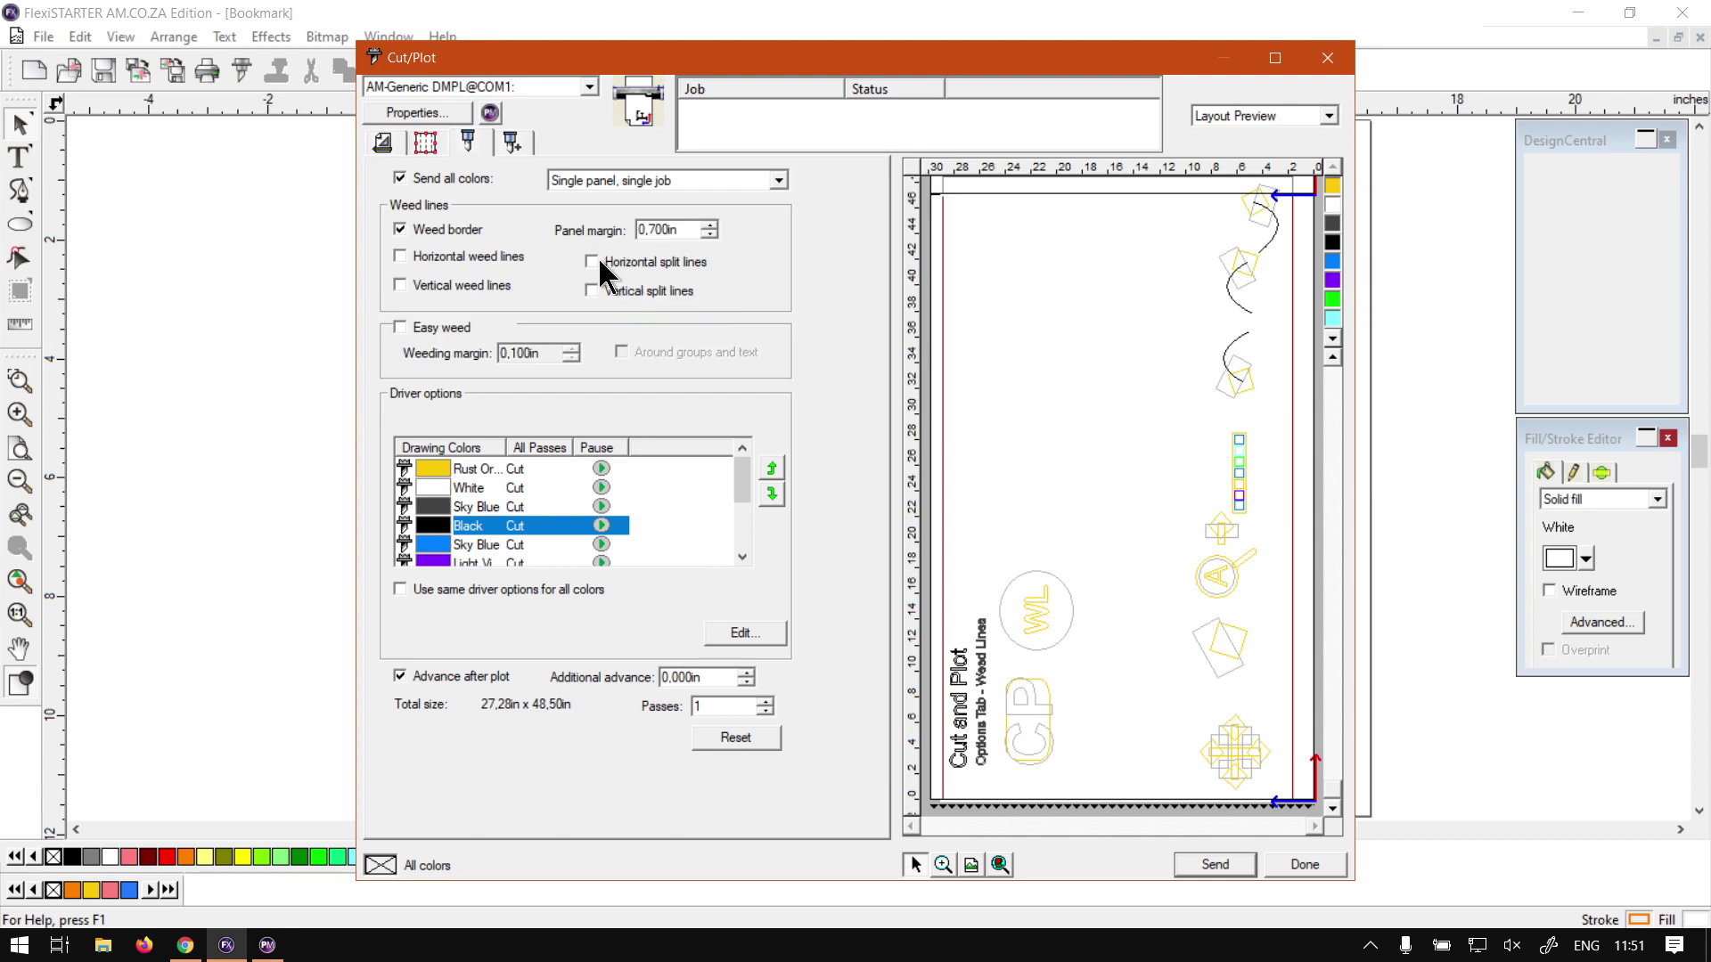
{"action": "left_click", "coordinate": [592, 261]}
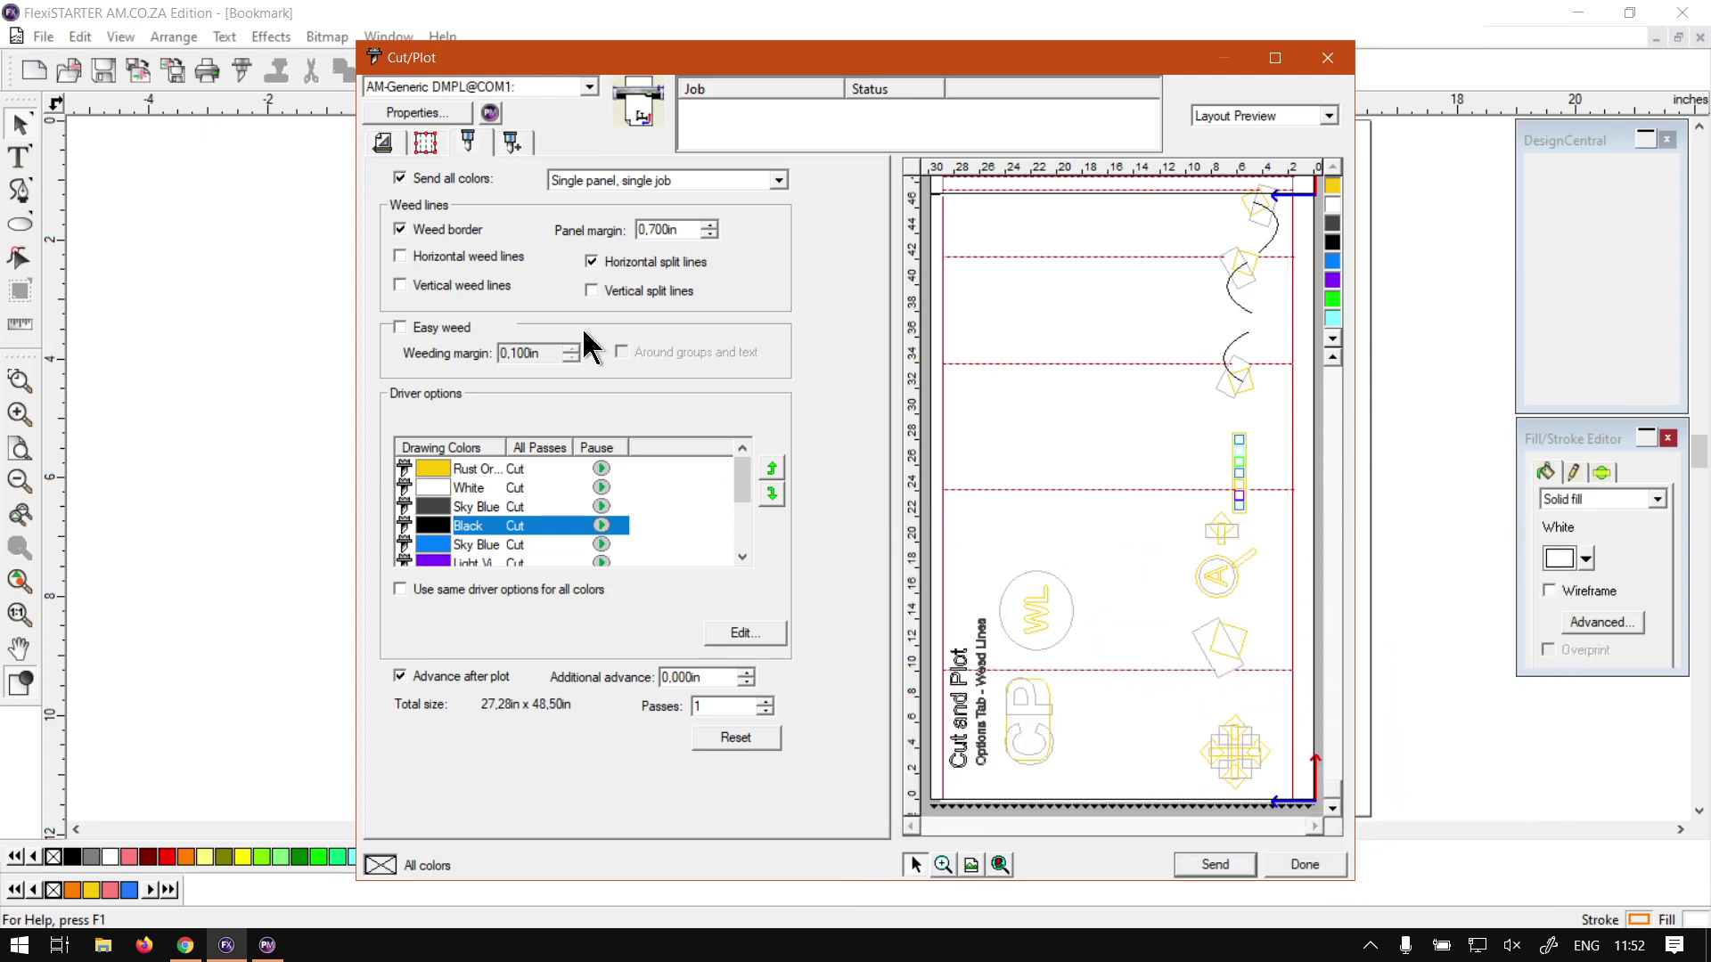
{"action": "left_click", "coordinate": [592, 291]}
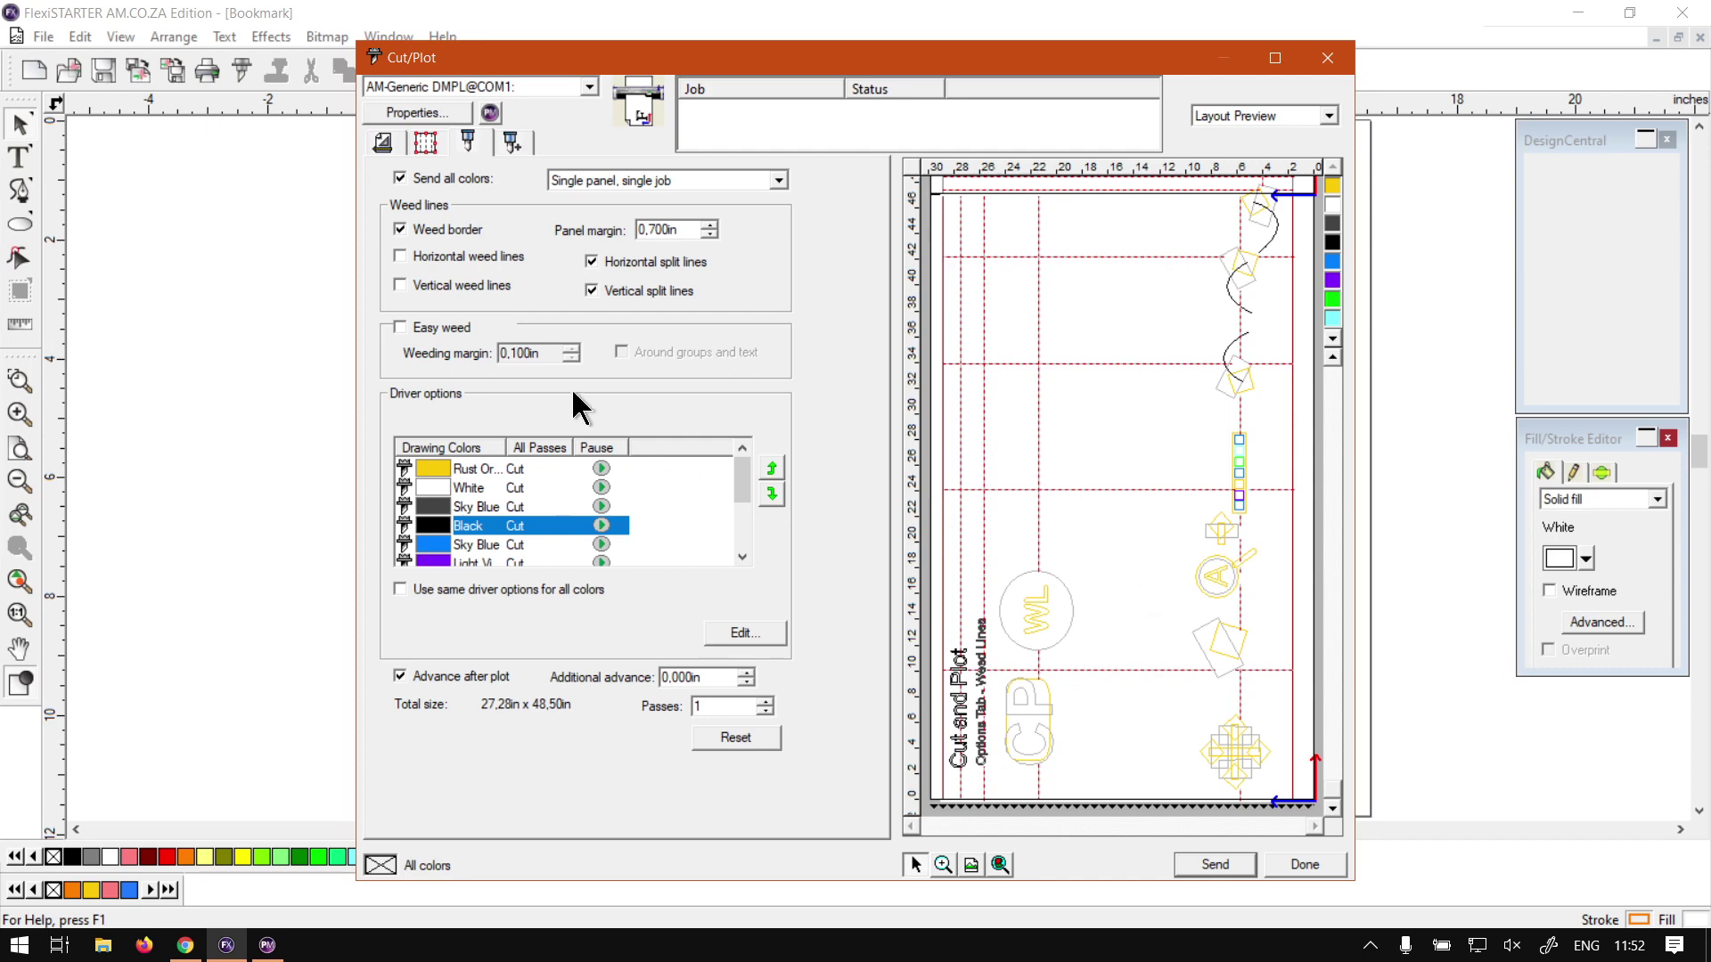
{"action": "left_click", "coordinate": [588, 287]}
{"action": "left_click", "coordinate": [590, 262]}
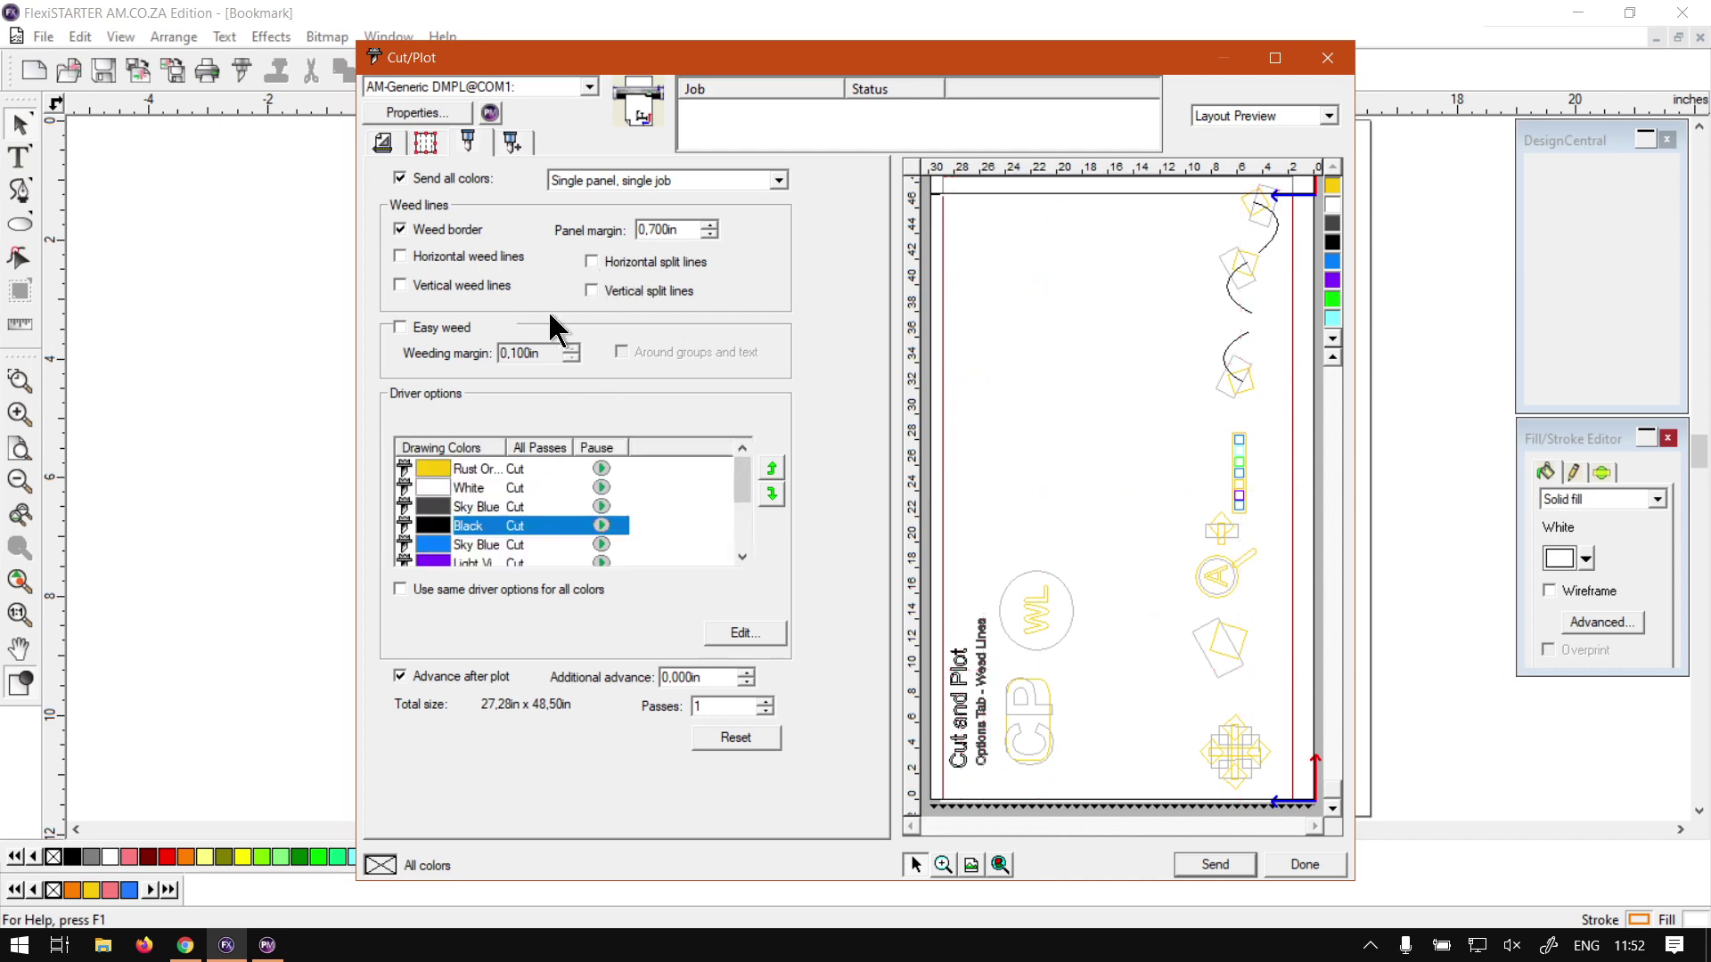
- Turn off Weed border and enable Easy weed around groups and text
{"action": "left_click", "coordinate": [400, 229]}
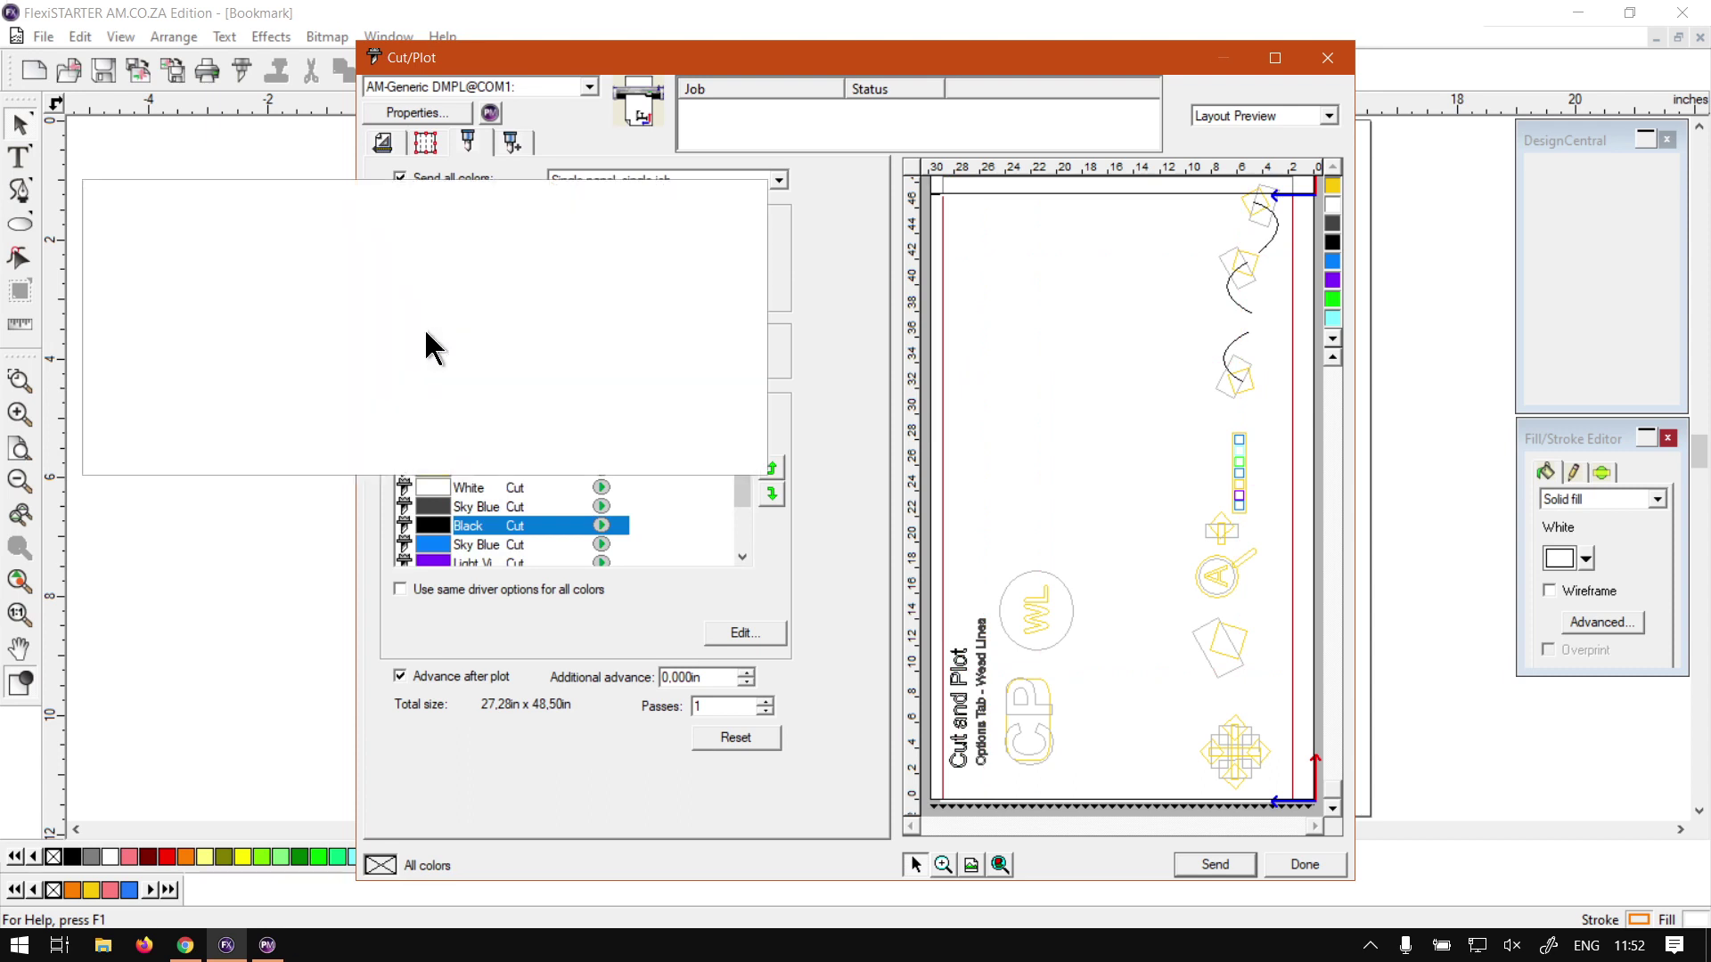
{"action": "left_click", "coordinate": [419, 328]}
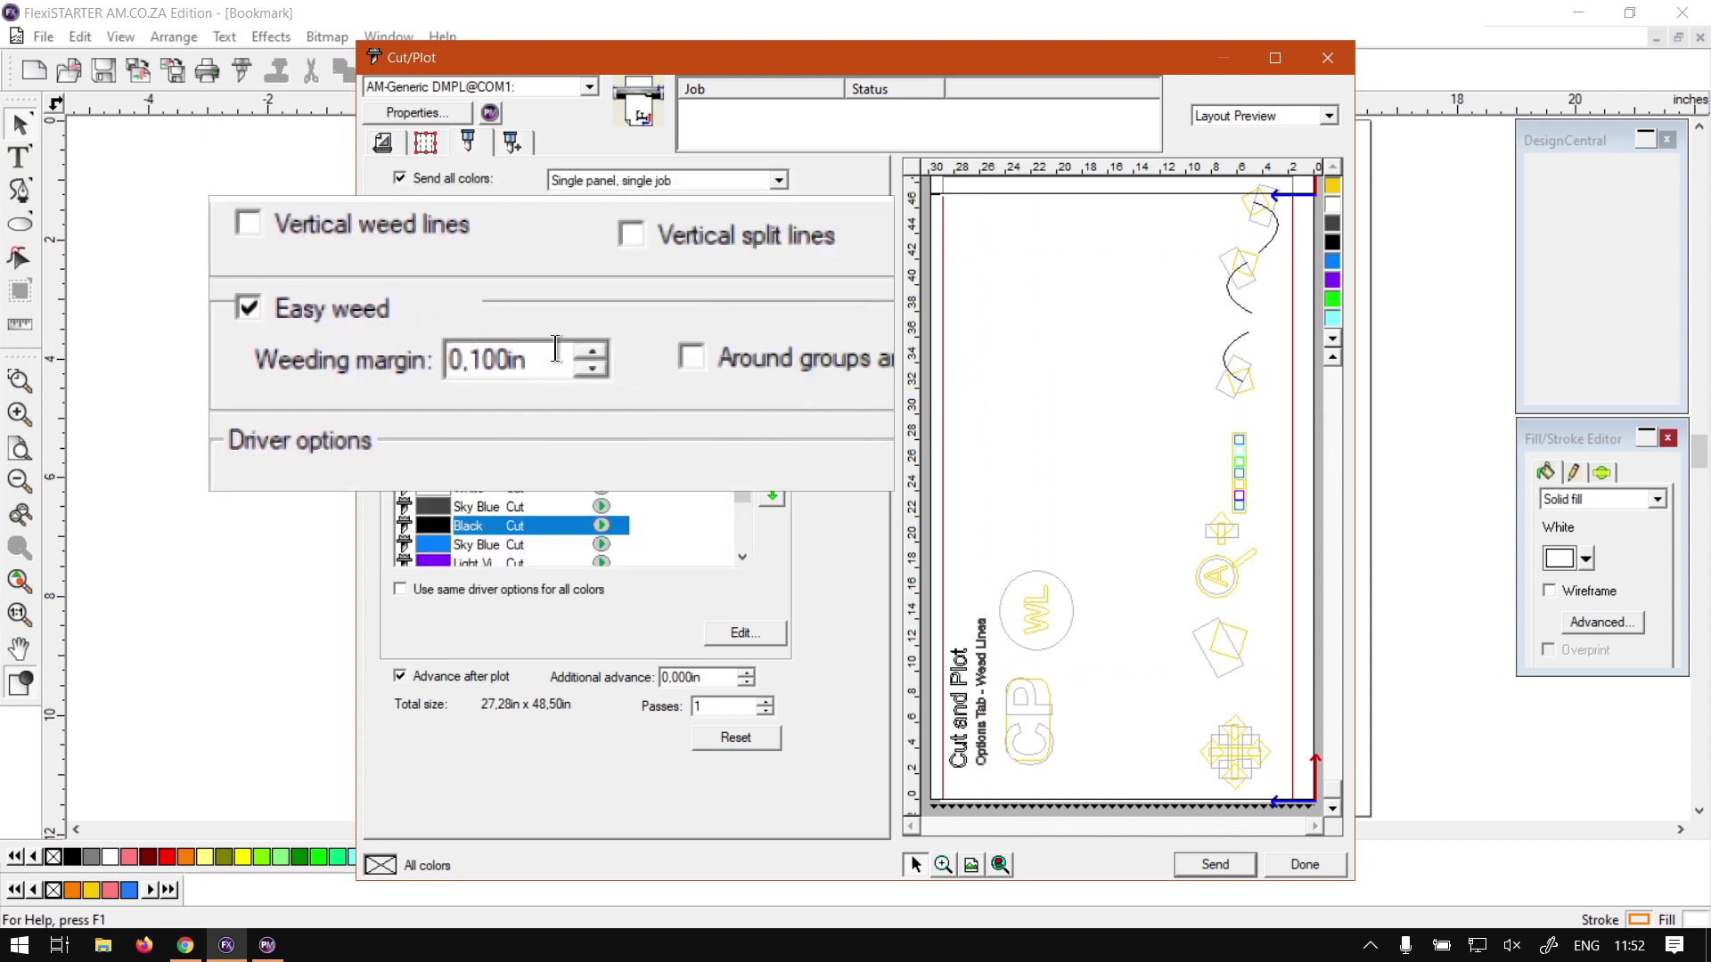
{"action": "left_click", "coordinate": [631, 346]}
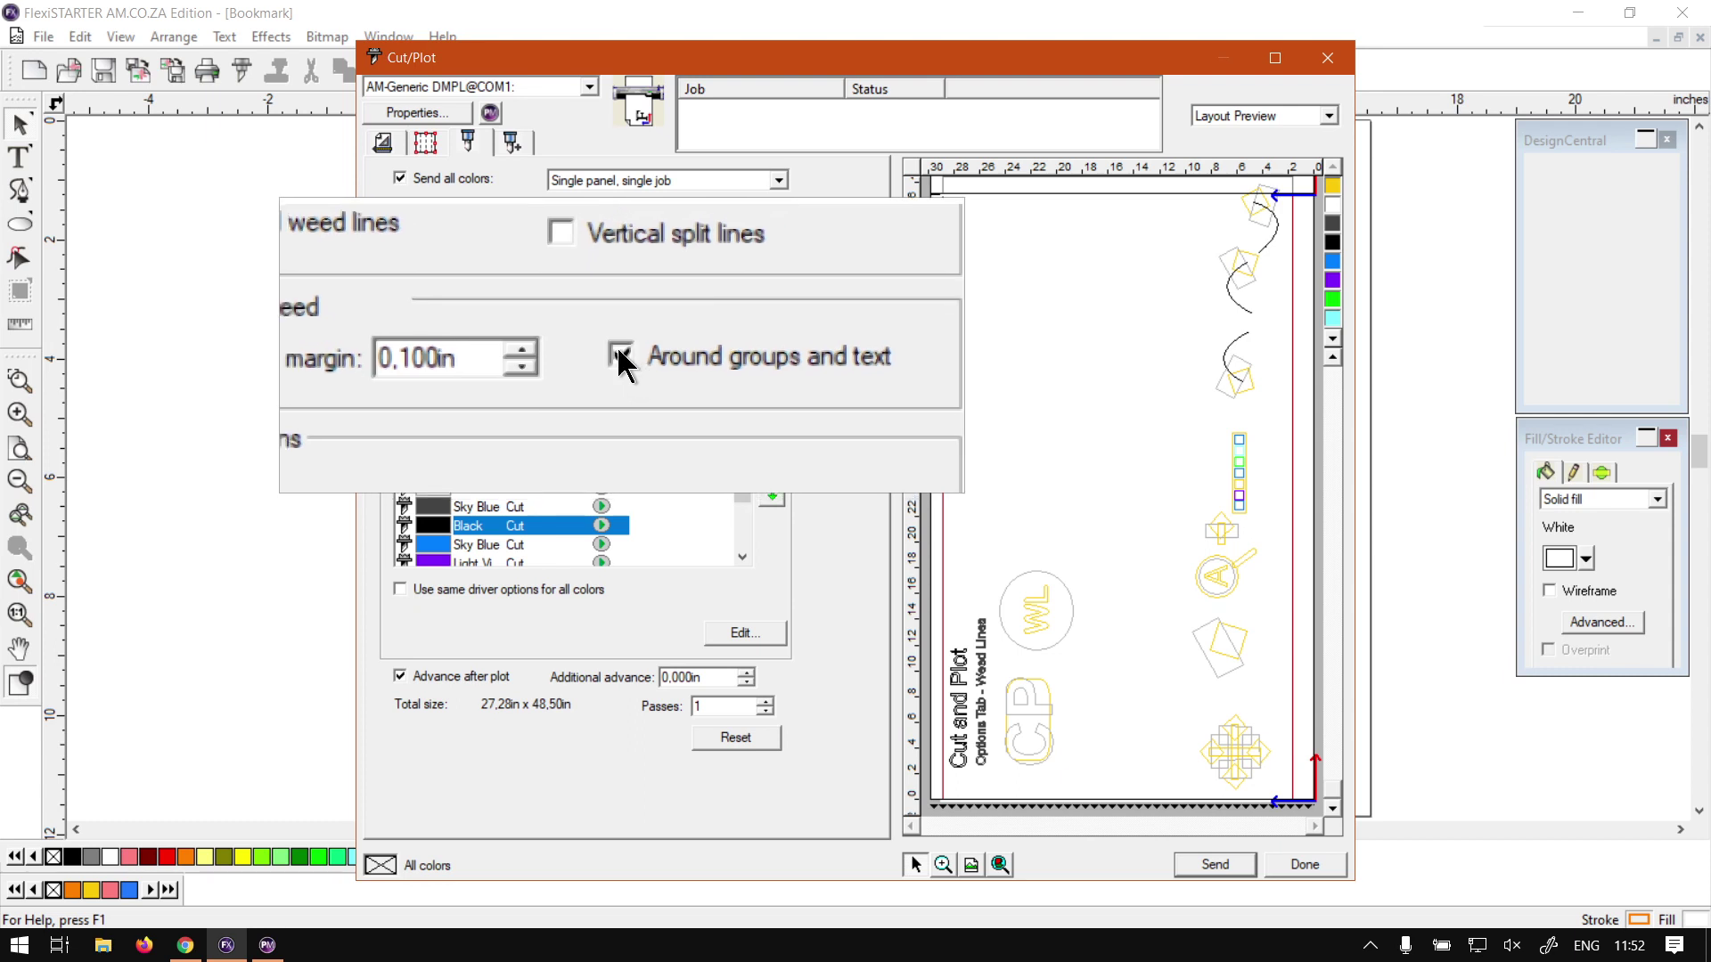
- Raise the weeding margin to 0.200in, then switch to the Chrome browser
{"action": "left_click", "coordinate": [530, 340]}
{"action": "left_click", "coordinate": [530, 339]}
{"action": "left_click", "coordinate": [530, 339]}
{"action": "left_click", "coordinate": [572, 346]}
{"action": "left_click", "coordinate": [572, 346]}
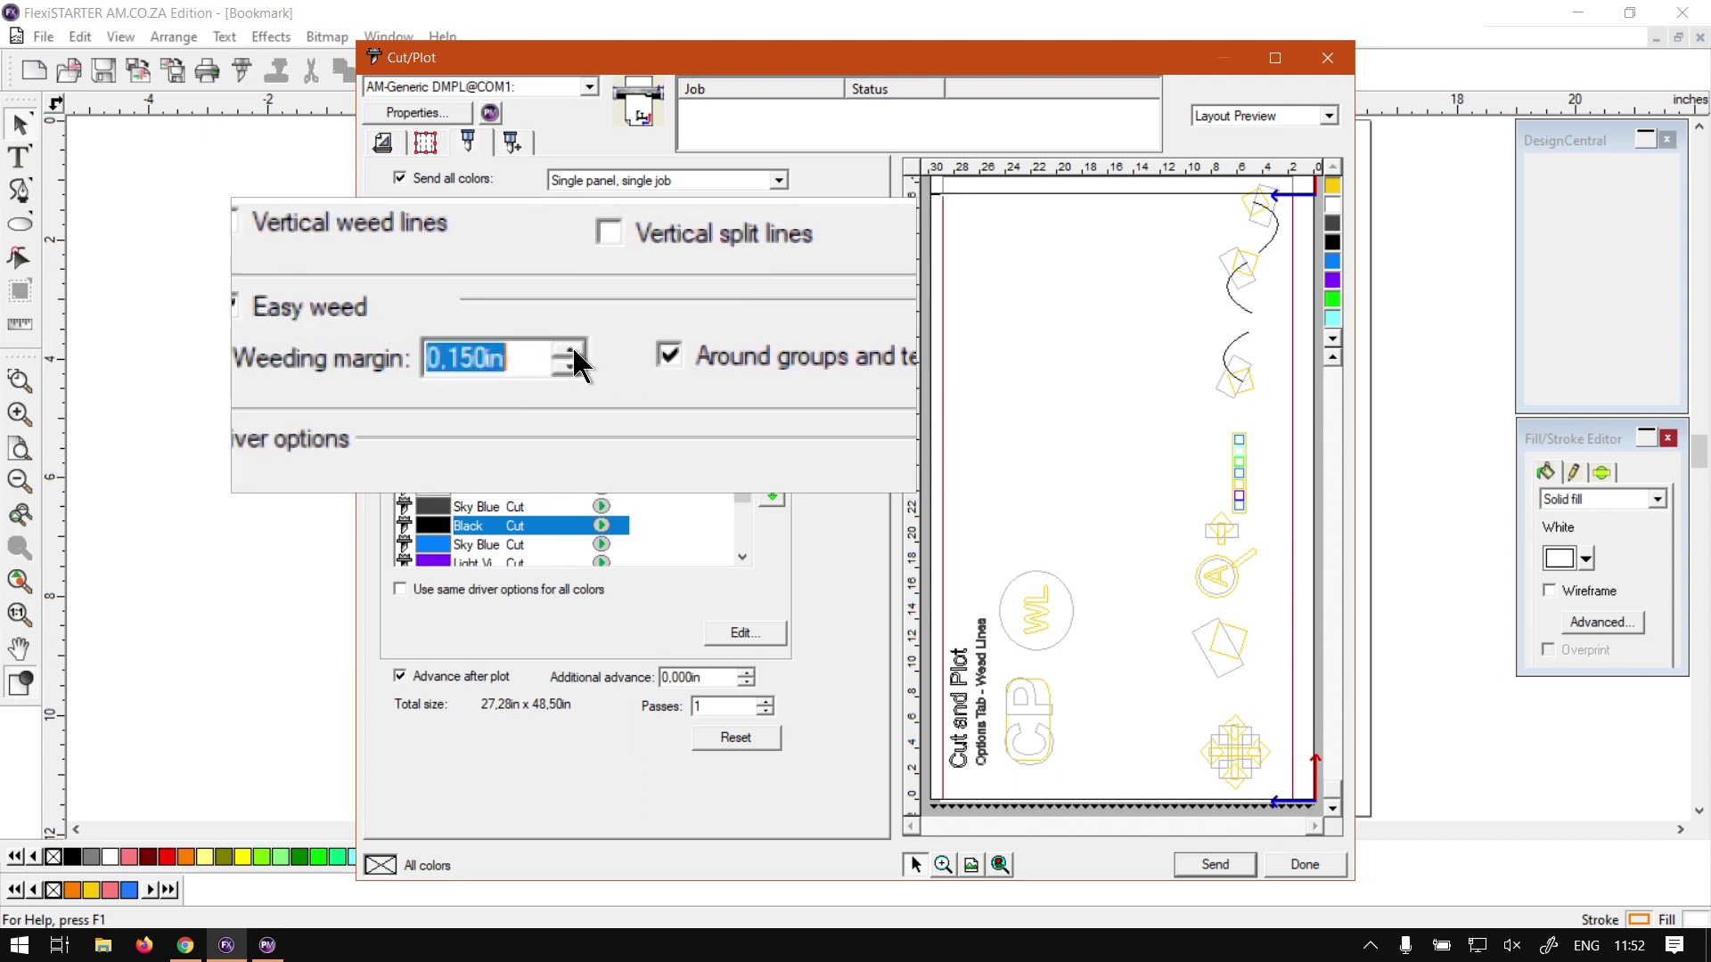
{"action": "left_click", "coordinate": [572, 346]}
{"action": "left_click", "coordinate": [572, 346]}
{"action": "left_click", "coordinate": [571, 346]}
{"action": "left_click", "coordinate": [570, 345]}
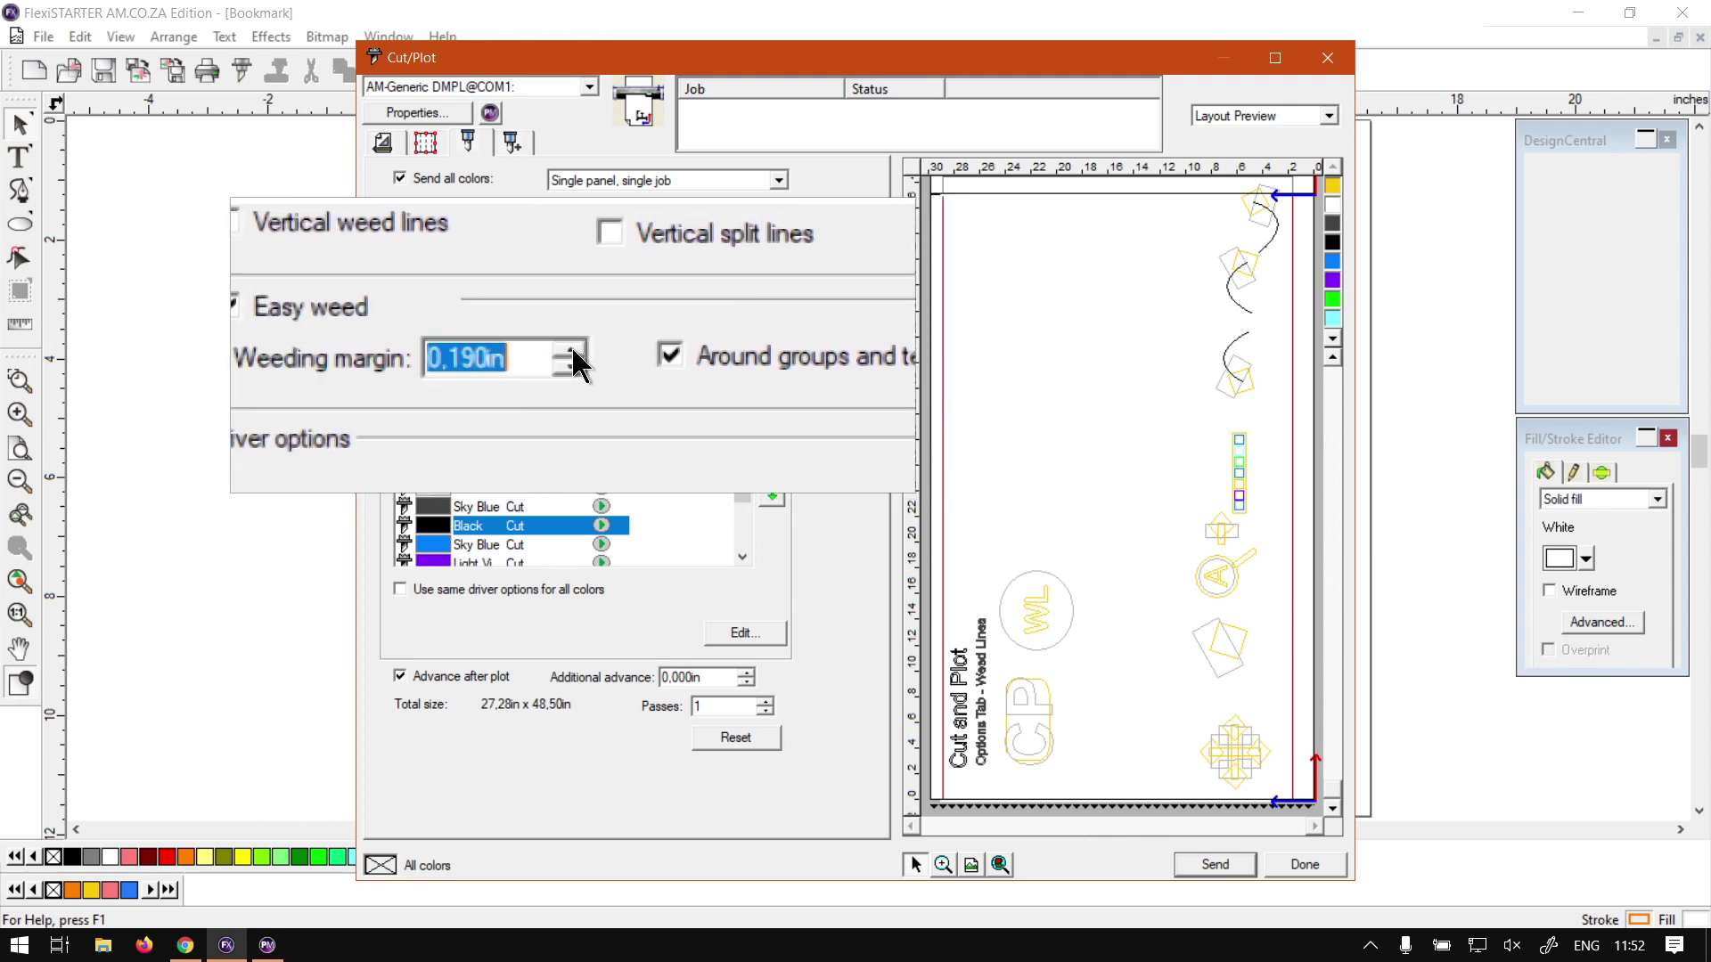
{"action": "left_click", "coordinate": [570, 346]}
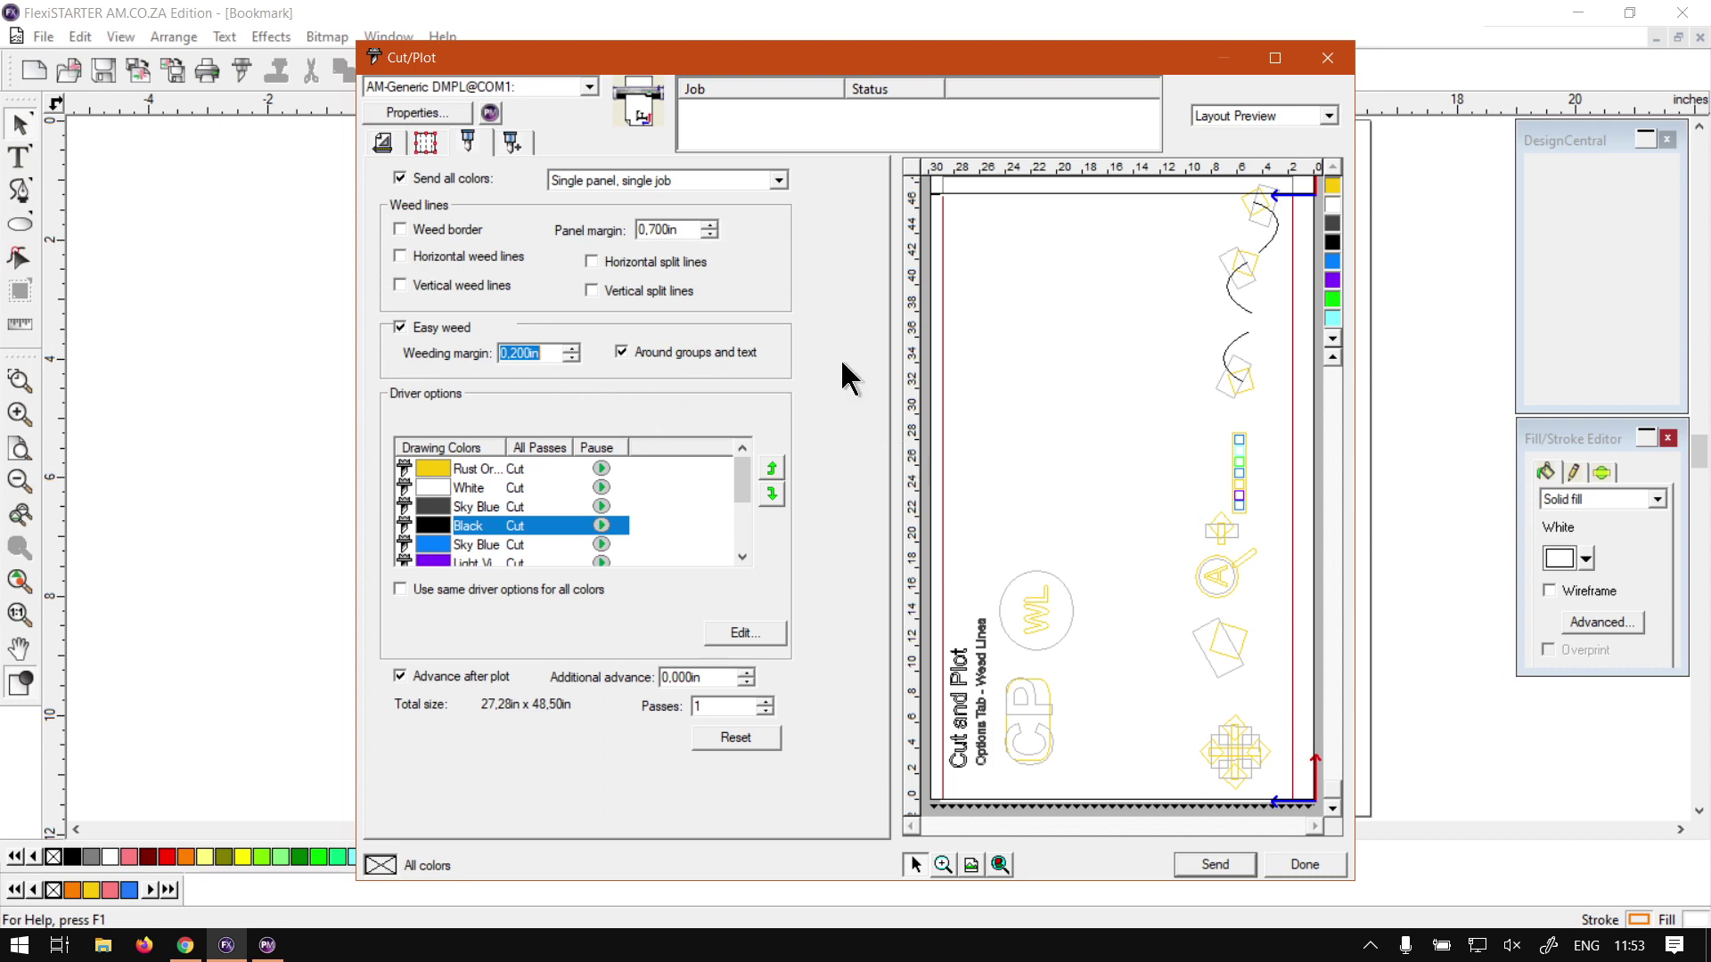
{"action": "left_click", "coordinate": [185, 945]}
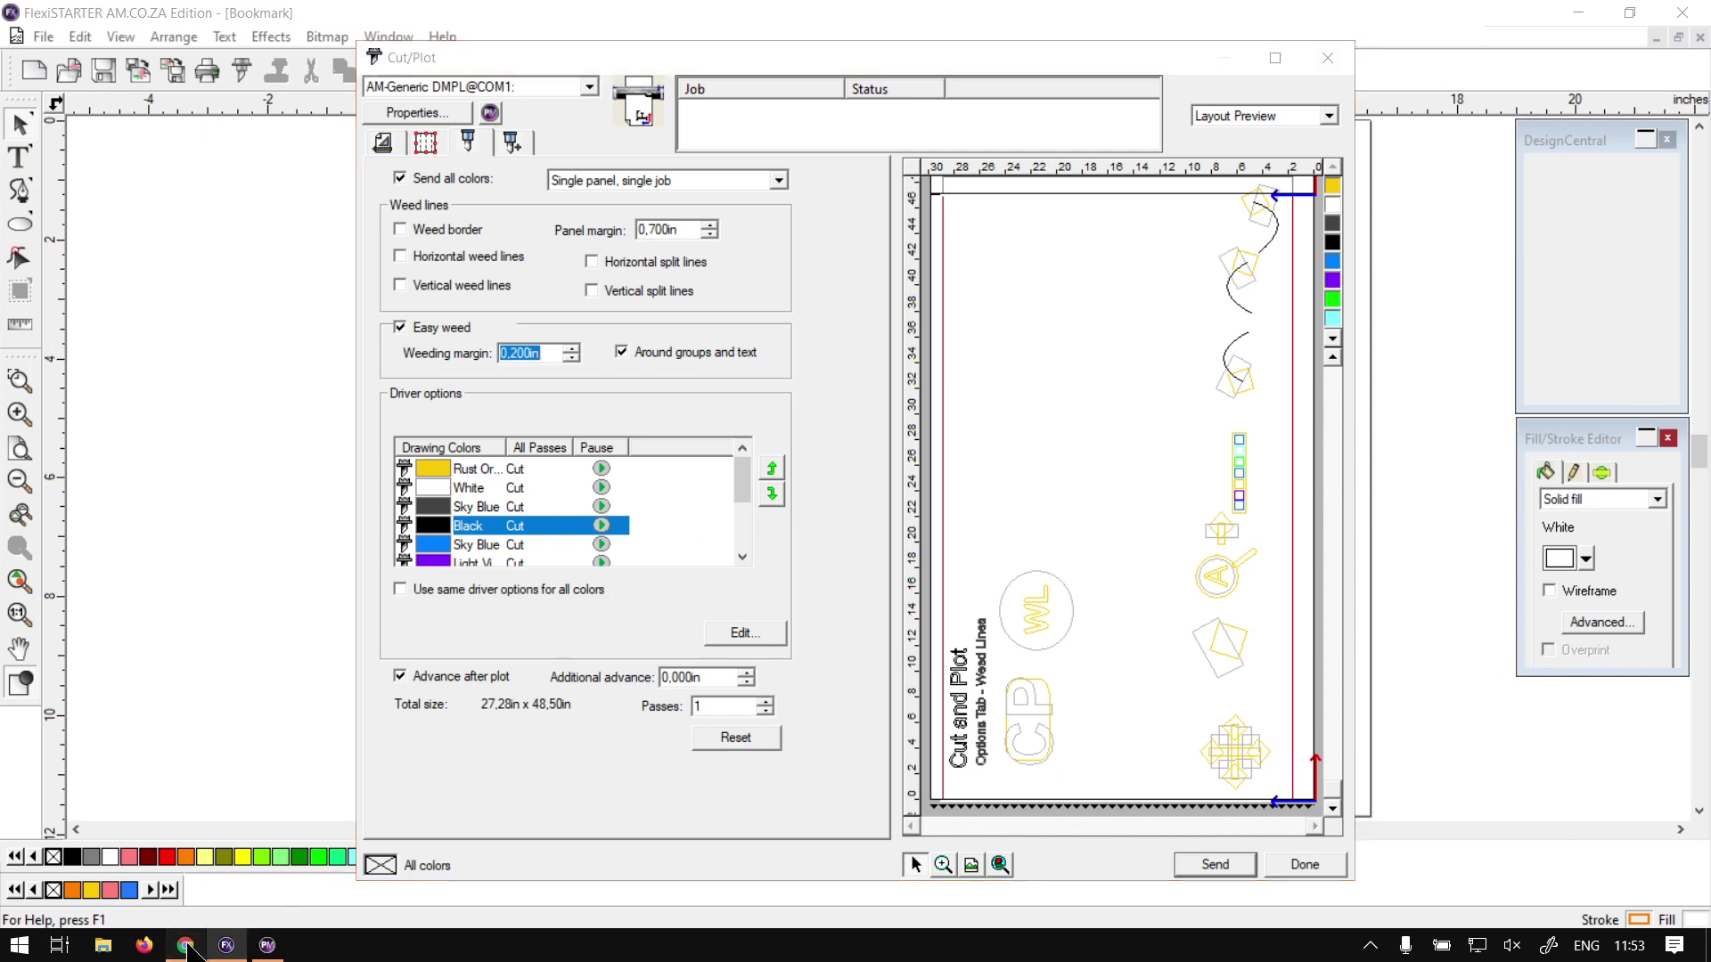